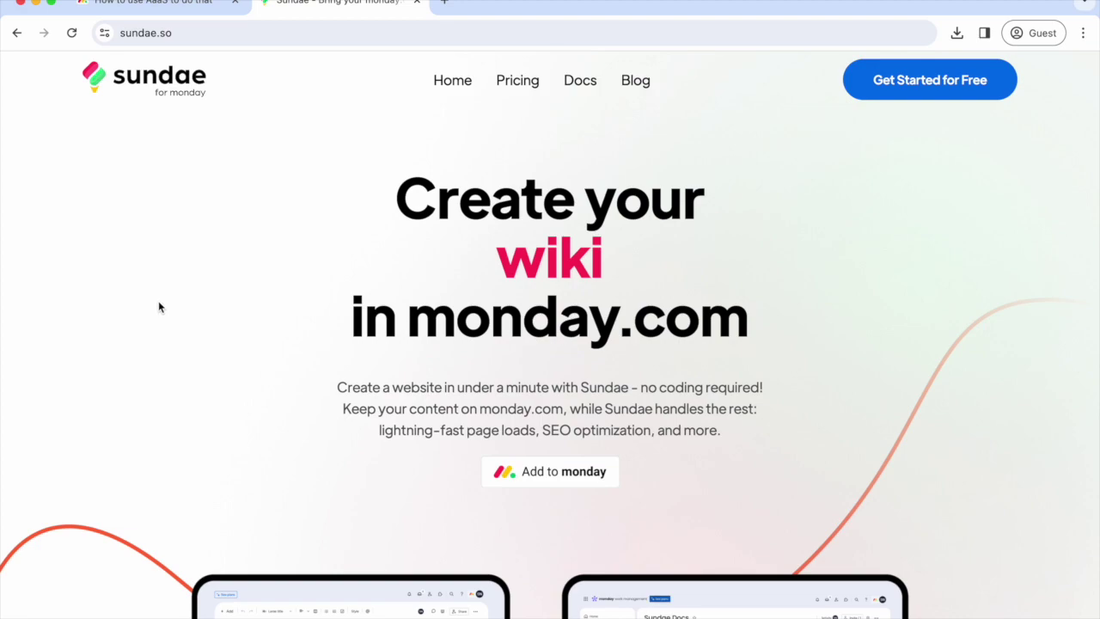
Create a new doc named 'How to use AaaS to do that'
{"action": "left_click", "coordinate": [201, 8]}
{"action": "left_click", "coordinate": [170, 212]}
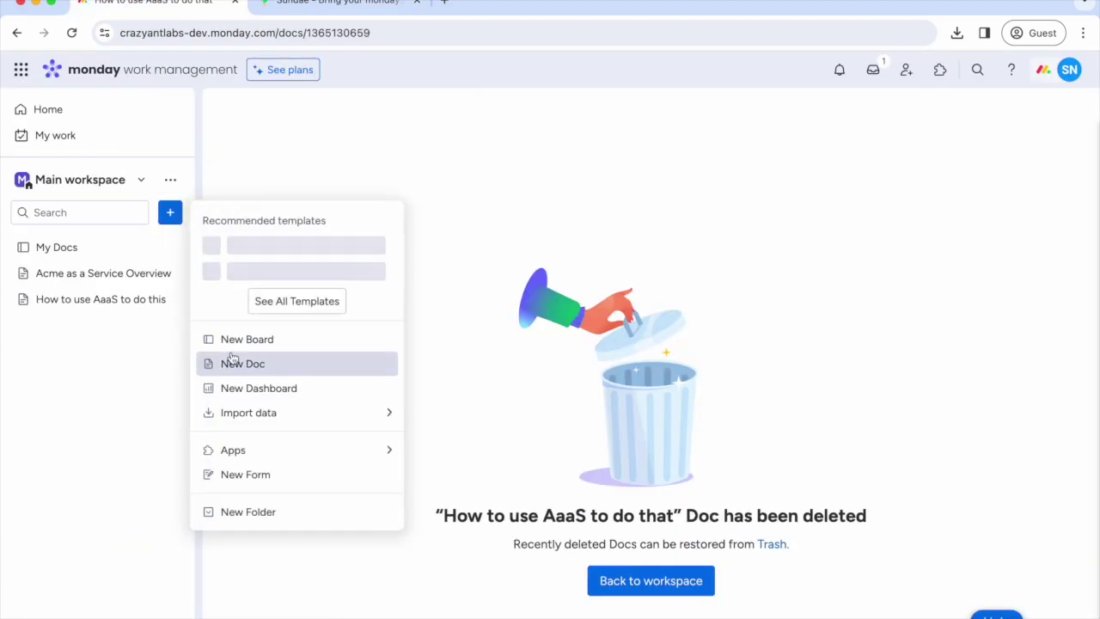
{"action": "left_click", "coordinate": [234, 362]}
{"action": "type", "text": "How to use AaaS to "}
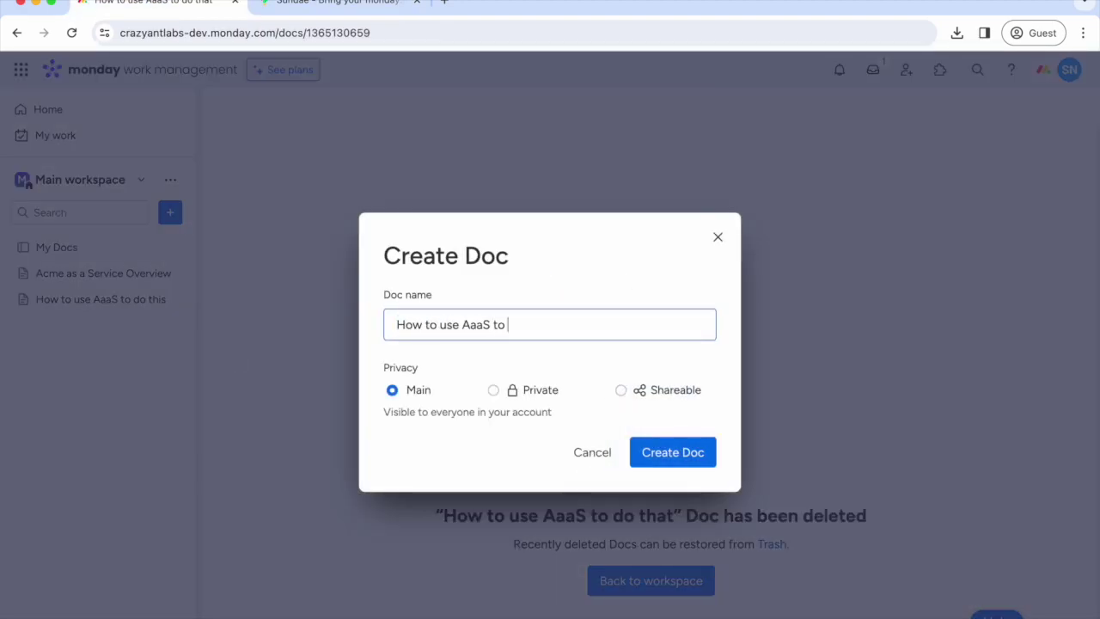
{"action": "type", "text": "do that"}
{"action": "key", "text": "Return"}
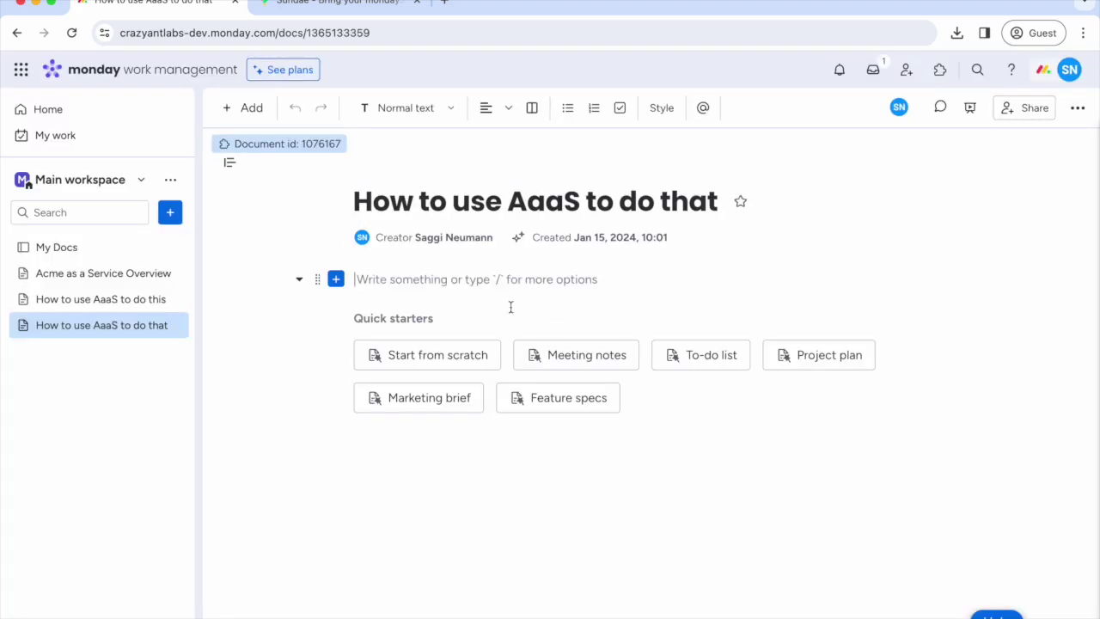
Add the H1 title 'How to use Acme as a Service to do that' and an intro line
{"action": "type", "text": "/h1"}
{"action": "key", "text": "Return"}
{"action": "type", "text": "How to use Acme as "}
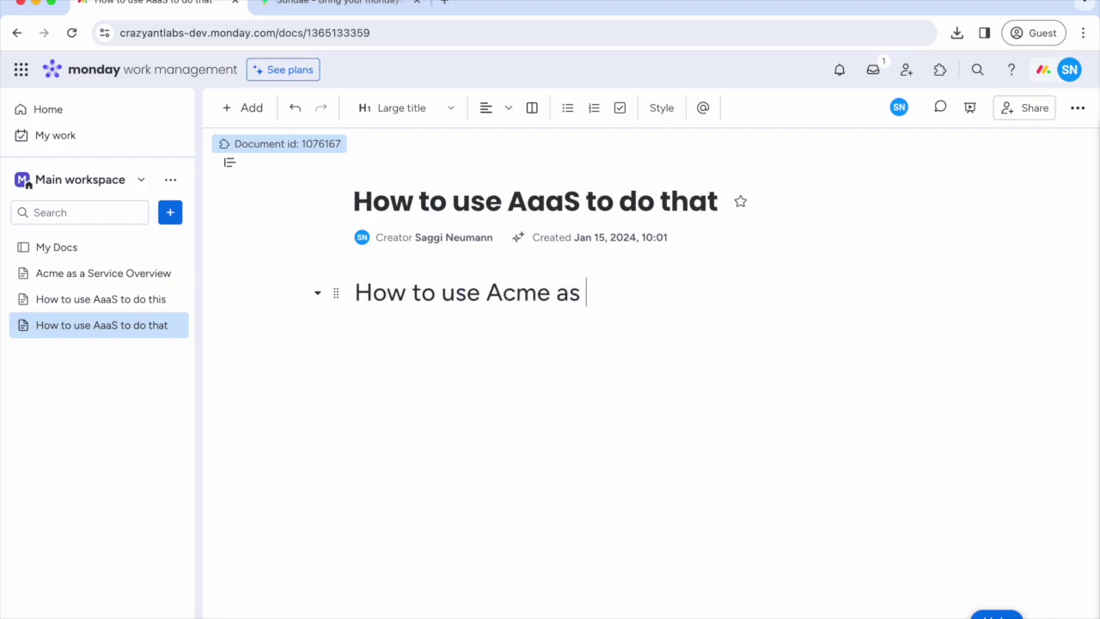
{"action": "type", "text": "a Service to do that"}
{"action": "key", "text": "Return"}
{"action": "type", "text": "When you feel like it's time"}
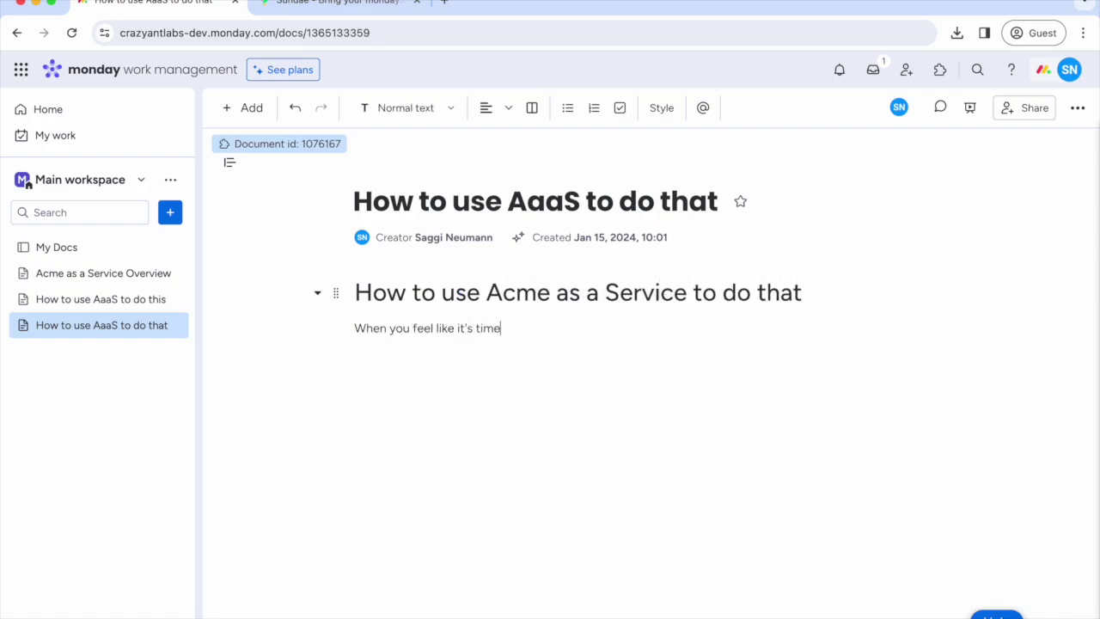
{"action": "type", "text": " to do that, please follow these instructions:"}
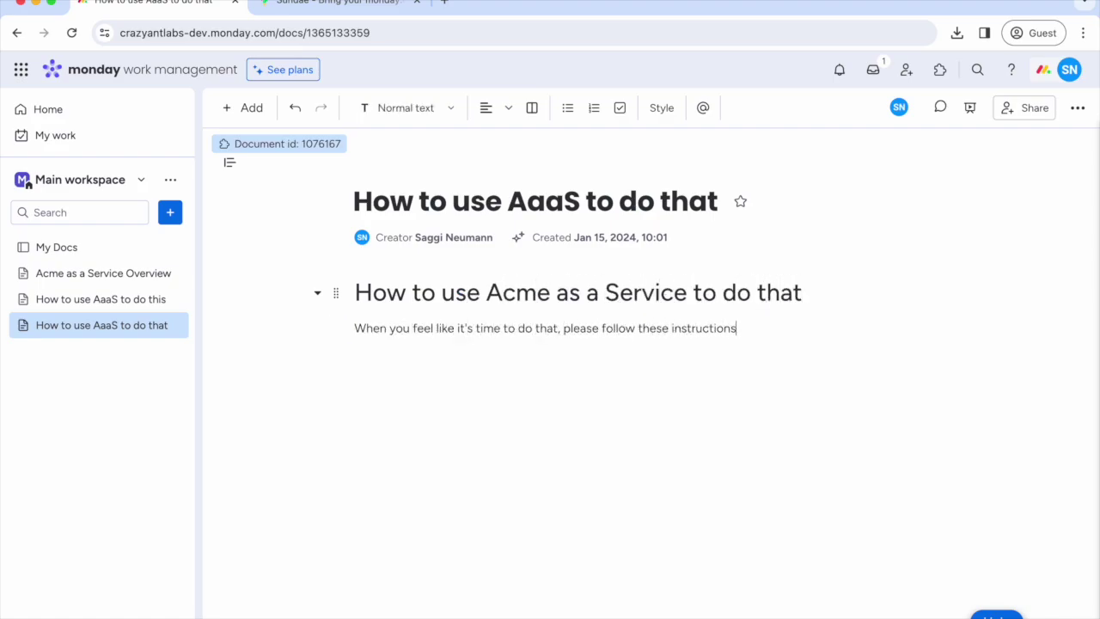
List steps 1–3: 'Click a button.', 'Fill out a form.', 'Make 2 copies of said form.'
{"action": "key", "text": "Return"}
{"action": "type", "text": "1. Click a button."}
{"action": "key", "text": "Return"}
{"action": "type", "text": "Fil"}
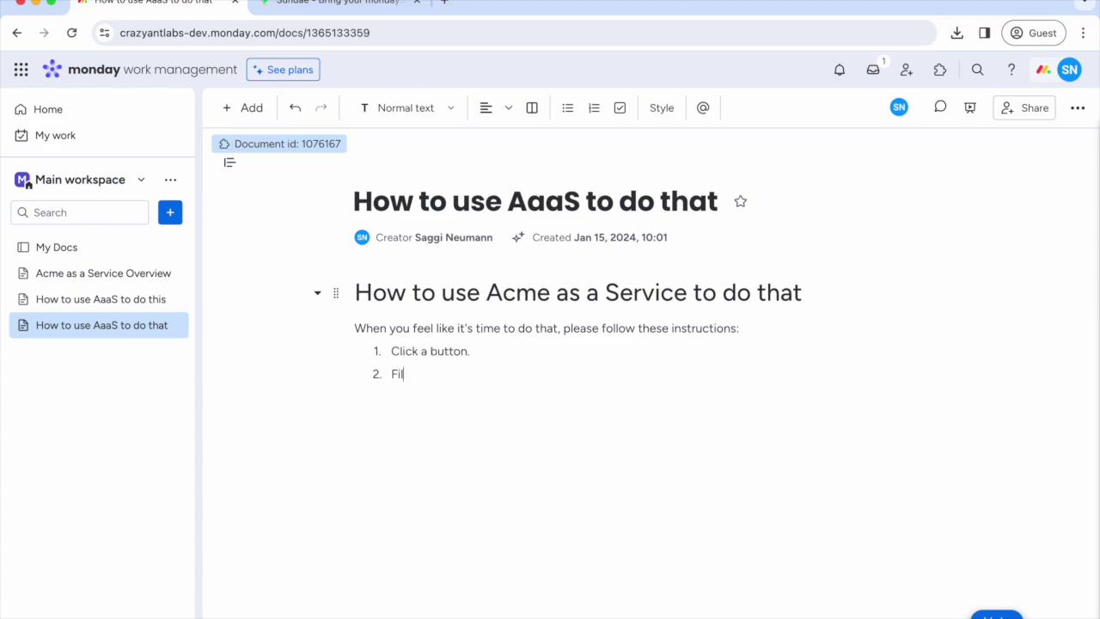
{"action": "type", "text": "l out a form."}
{"action": "key", "text": "Return"}
{"action": "type", "text": "Make 2 copies of said form."}
{"action": "key", "text": "Return"}
Insert a Tips box reading 'You may lose up to 2 copies of the form in the process'
{"action": "type", "text": "/"}
{"action": "left_click", "coordinate": [400, 353]}
{"action": "type", "text": "You may lose up to 2 copies o"}
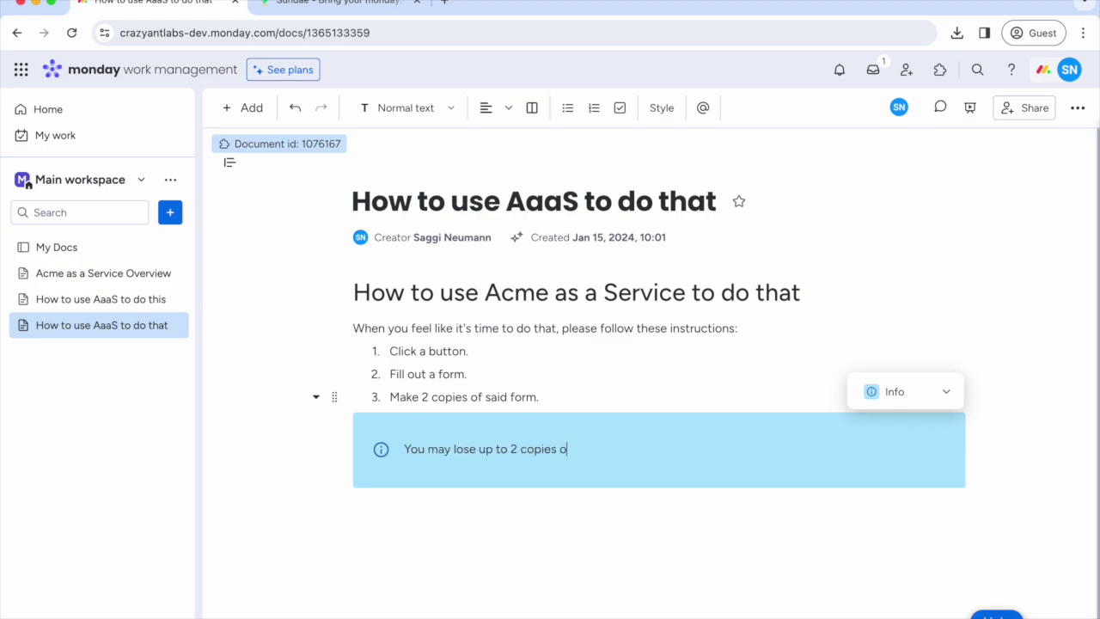
{"action": "type", "text": "f the form in the process"}
{"action": "left_click", "coordinate": [907, 391]}
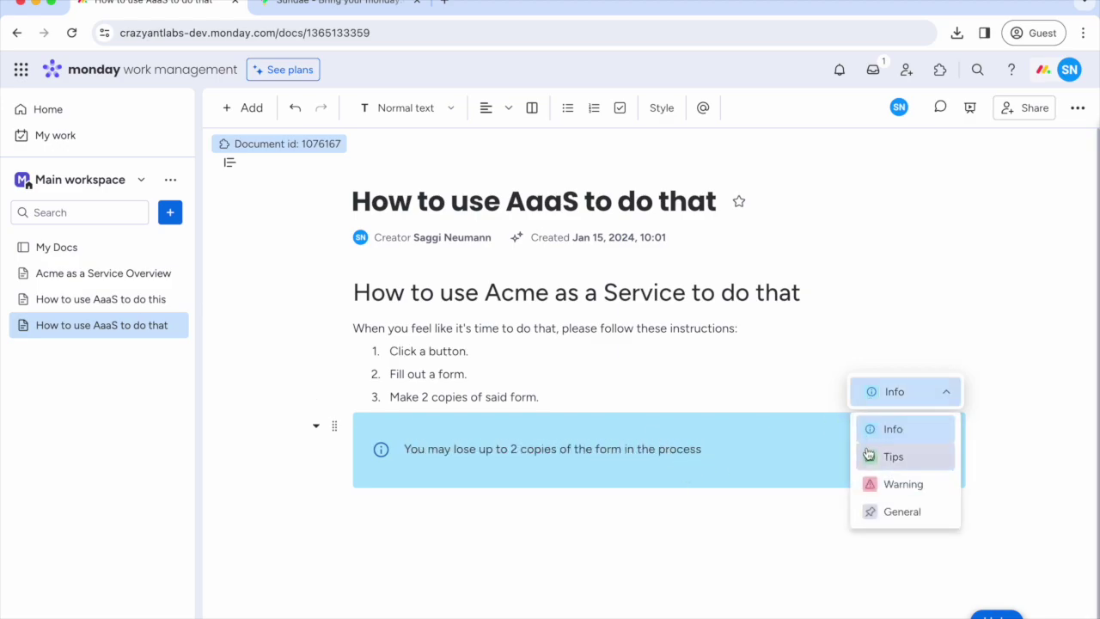
{"action": "left_click", "coordinate": [894, 455]}
Add steps 4–6: 'Submit the form and its copies.', 'Forget about it for a while.', 'Voila!'
{"action": "type", "text": "Submit the form and its copies."}
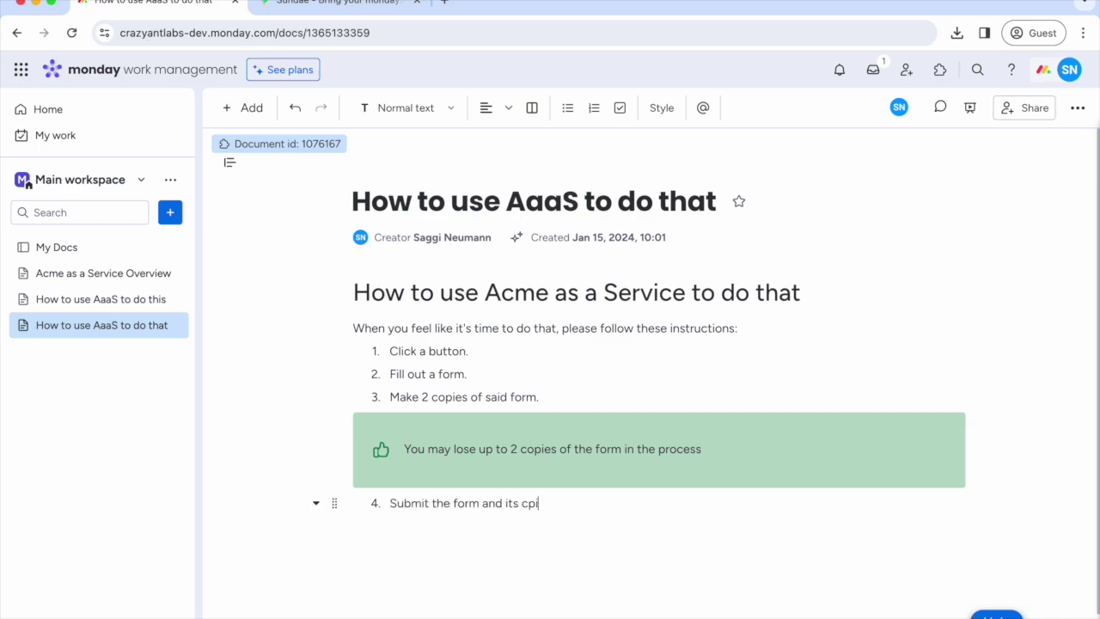
{"action": "key", "text": "Return"}
{"action": "type", "text": "Forget about it for a while."}
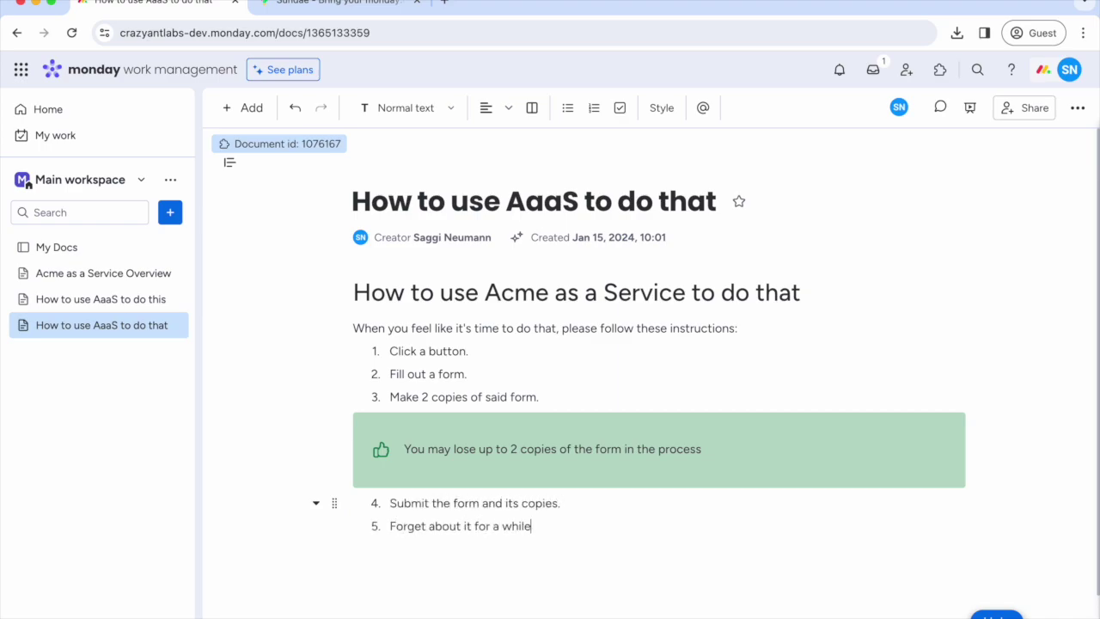
{"action": "key", "text": "Return"}
{"action": "type", "text": "Voila!"}
{"action": "key", "text": "Return"}
{"action": "key", "text": "Return"}
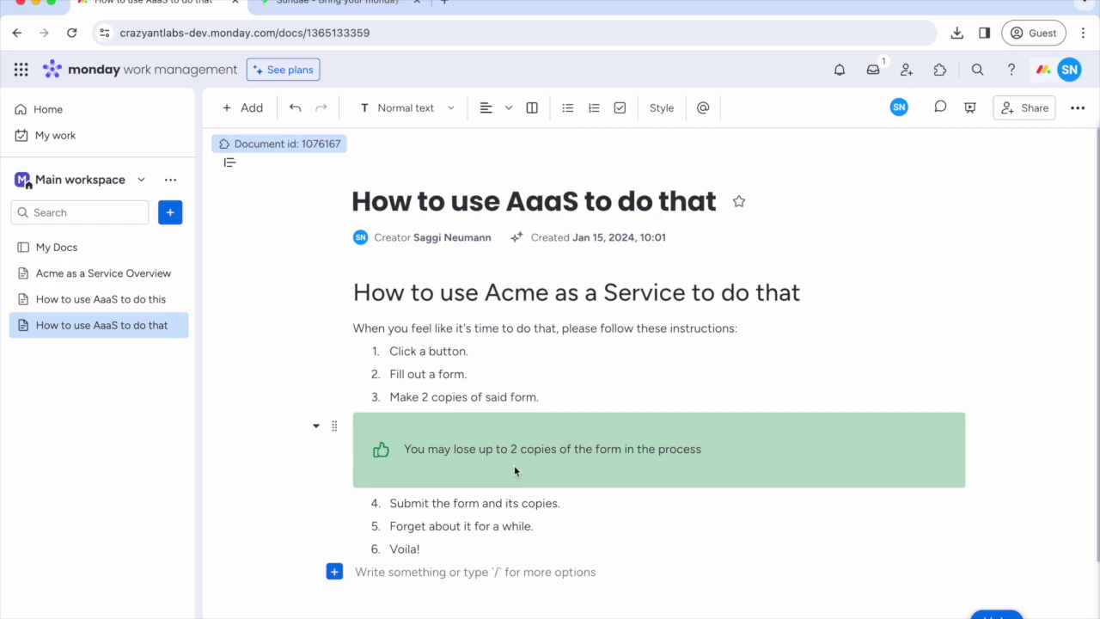
Find the Docs to Sites by Sundae app by searching 'sundae' and add it to Main workspace
{"action": "left_click", "coordinate": [949, 82]}
{"action": "left_click", "coordinate": [555, 98]}
{"action": "type", "text": "sundae"}
{"action": "left_click", "coordinate": [351, 250]}
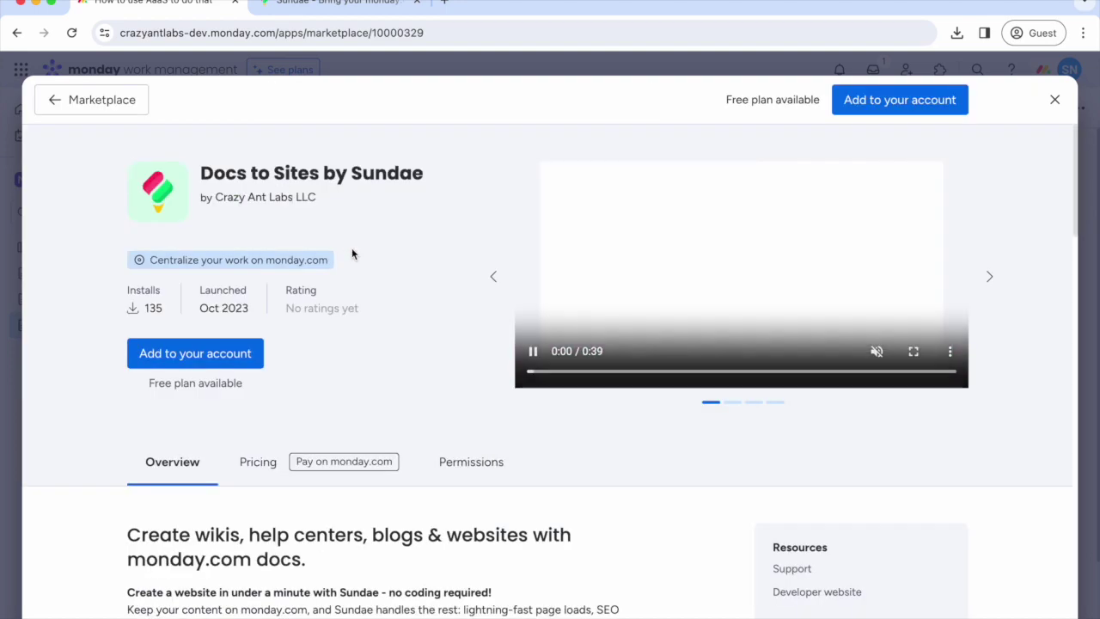
{"action": "left_click", "coordinate": [206, 355]}
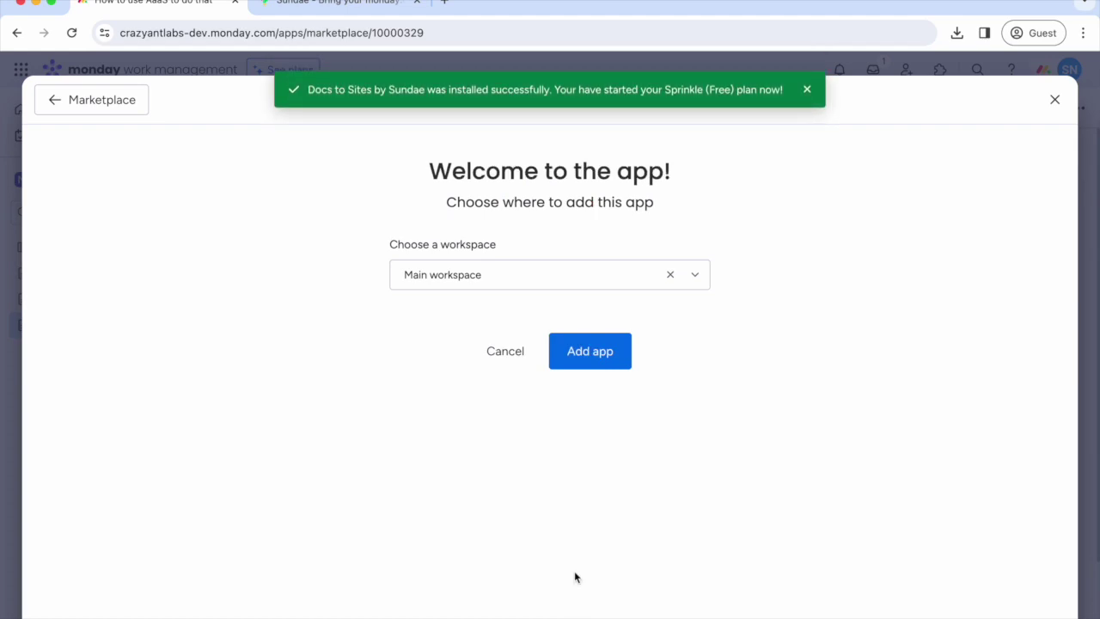
{"action": "left_click", "coordinate": [579, 368]}
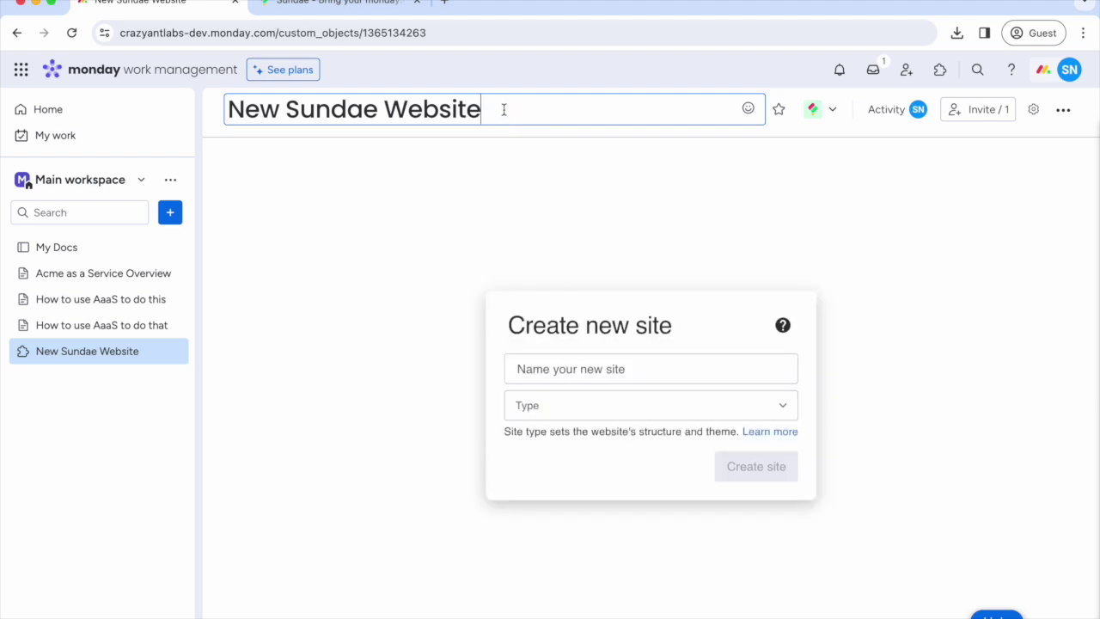
Rename the item to 'My Acme as a Service Website'
{"action": "left_click_drag", "start_coordinate": [384, 109], "coordinate": [215, 112]}
{"action": "type", "text": "My Acme "}
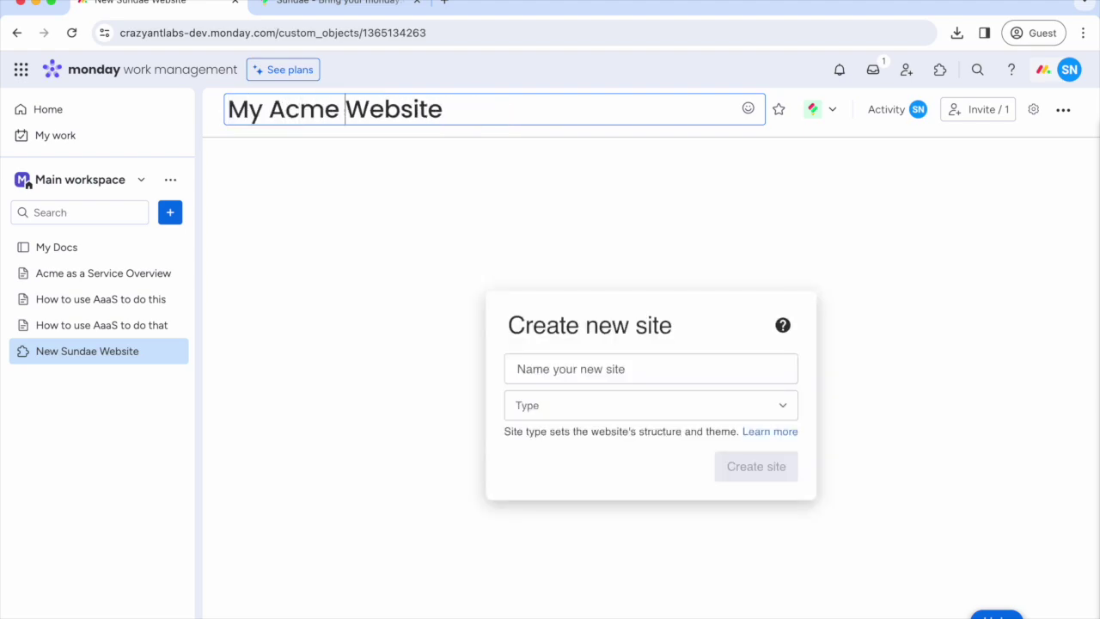
{"action": "type", "text": "as a Service"}
{"action": "key", "text": "Return"}
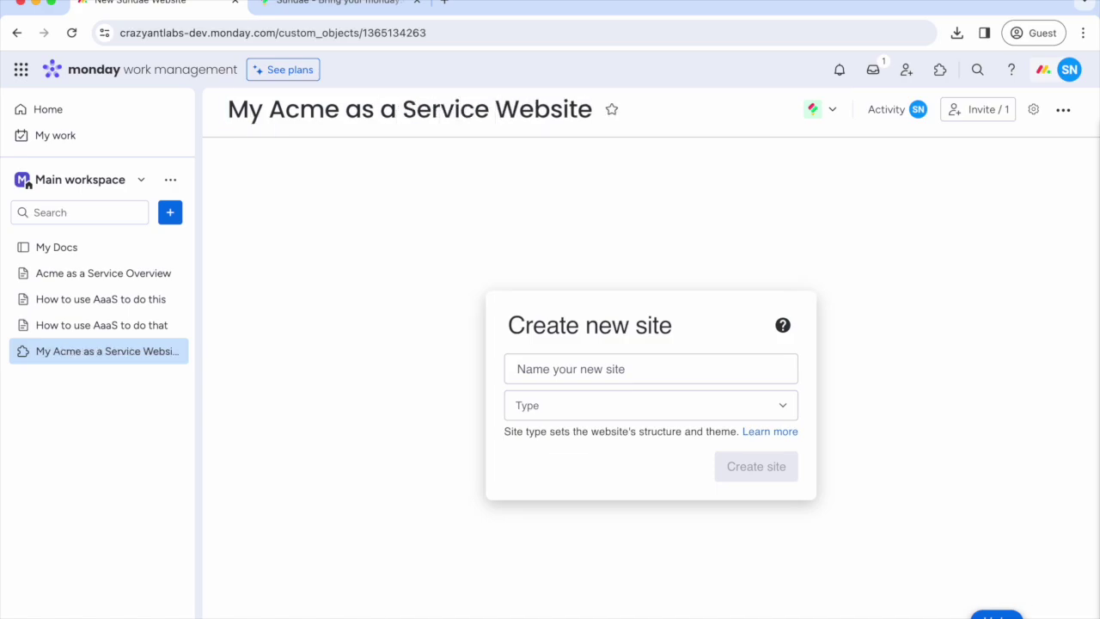
Create the 'Acme as a Service Docs' Documentation site with Acme as a Service Overview as home page
{"action": "left_click", "coordinate": [601, 371]}
{"action": "type", "text": "Acme as a Service Docs"}
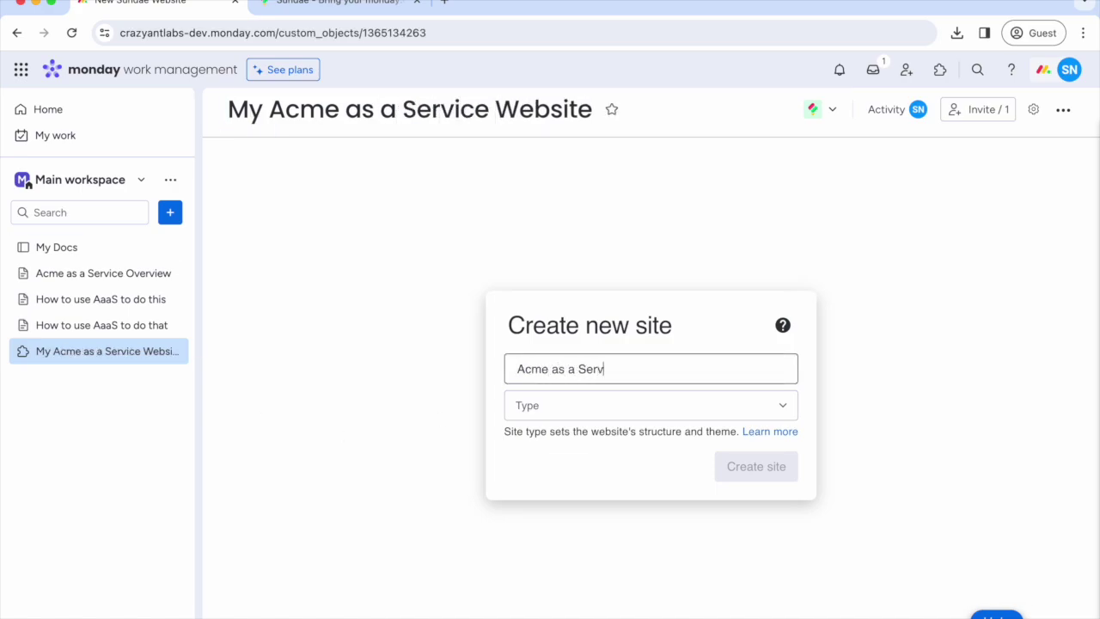
{"action": "left_click", "coordinate": [627, 412]}
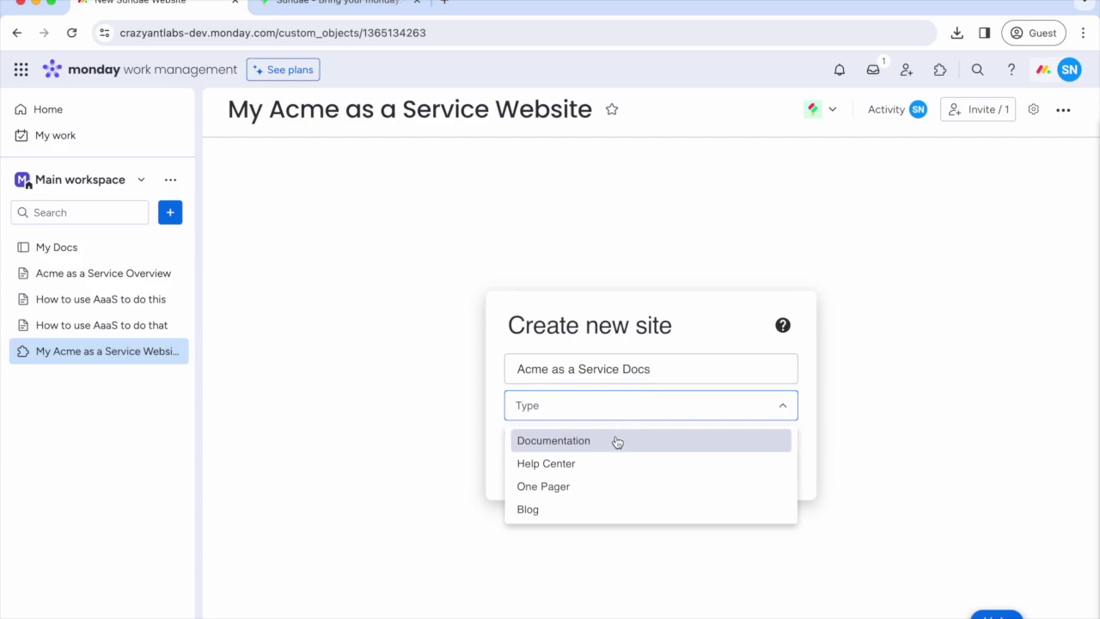
{"action": "left_click", "coordinate": [617, 440]}
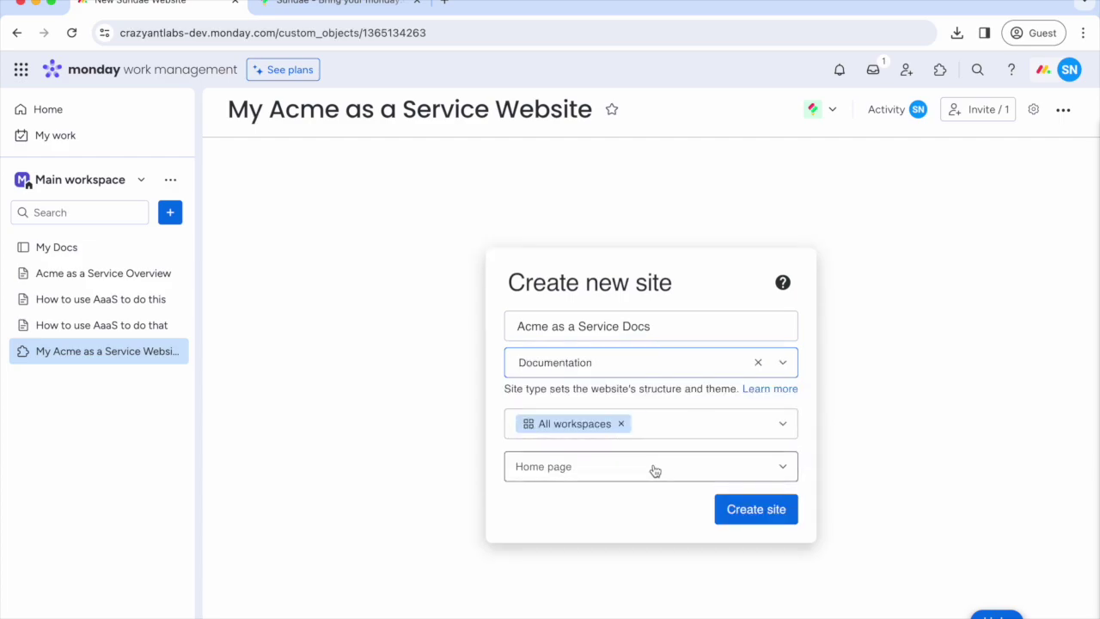
{"action": "left_click", "coordinate": [654, 470]}
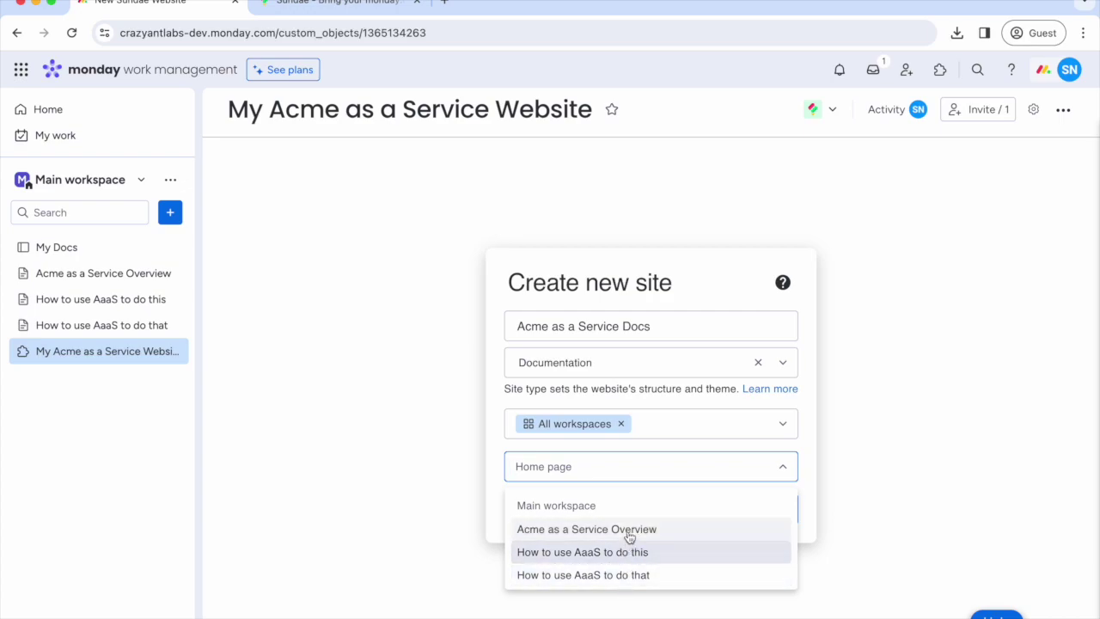
{"action": "left_click", "coordinate": [683, 434]}
{"action": "left_click", "coordinate": [619, 510]}
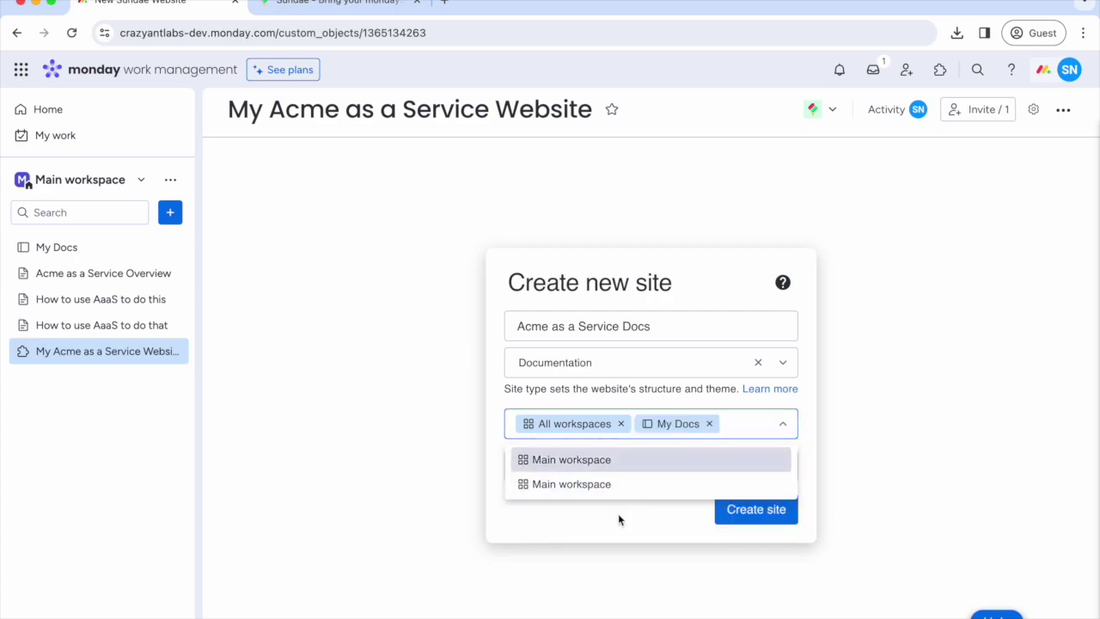
{"action": "left_click", "coordinate": [665, 478]}
{"action": "left_click", "coordinate": [710, 423]}
{"action": "left_click", "coordinate": [710, 423]}
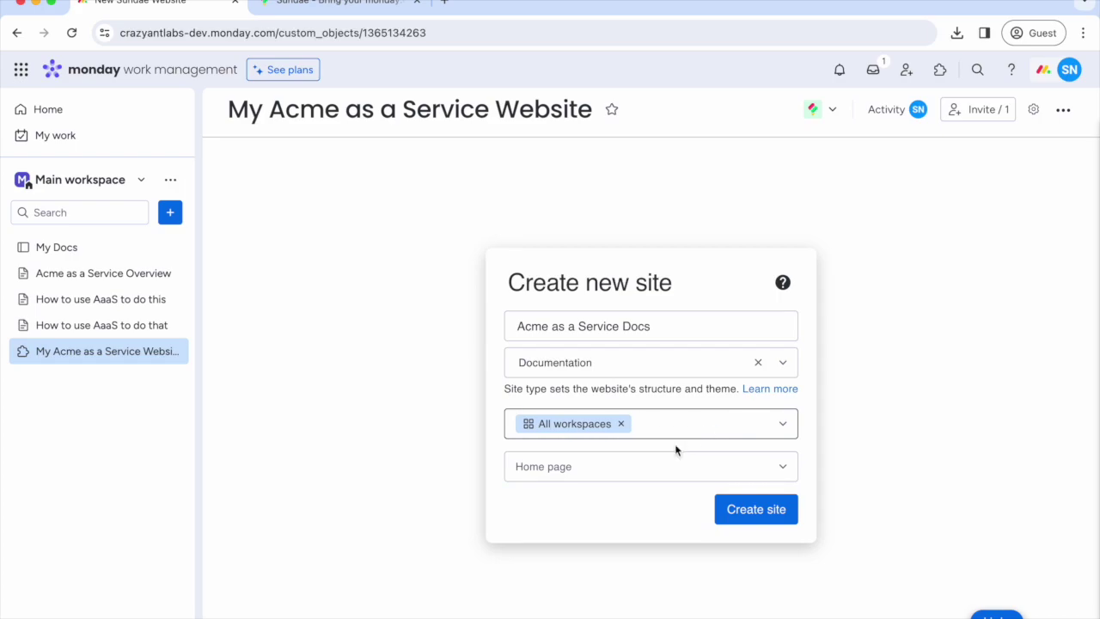
{"action": "left_click", "coordinate": [673, 466]}
{"action": "left_click", "coordinate": [681, 530]}
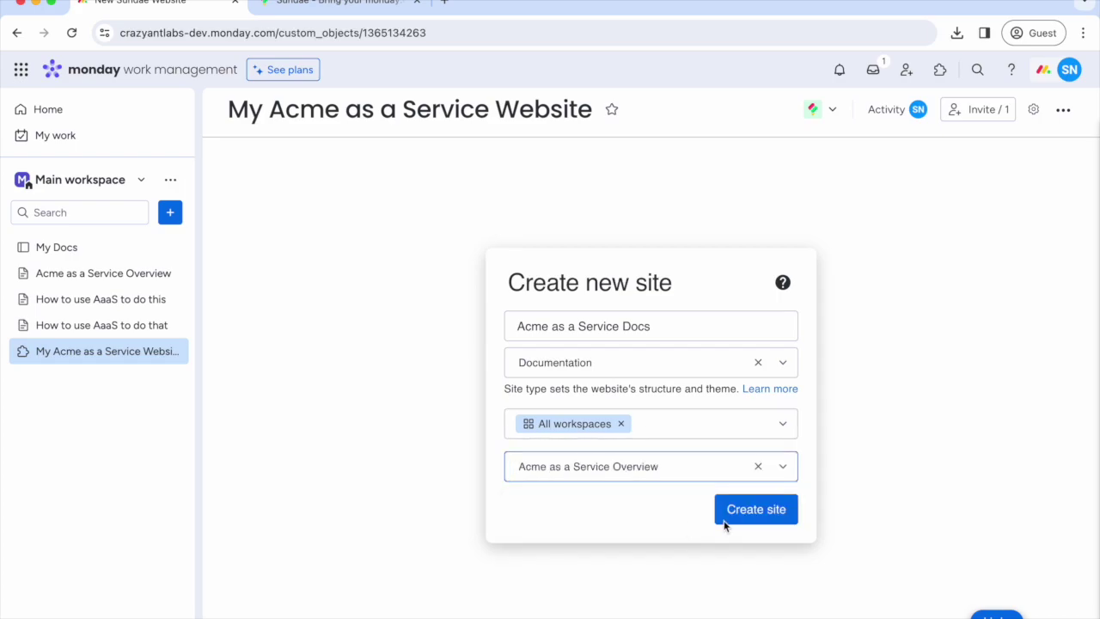
{"action": "left_click", "coordinate": [767, 513]}
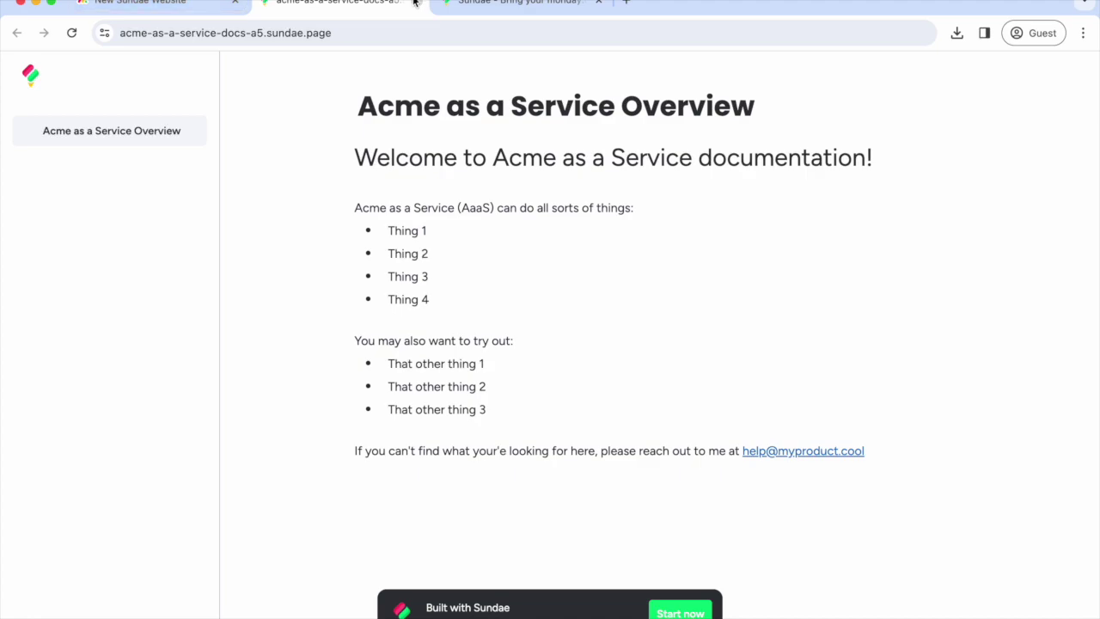
Switch back to the monday.com tab showing the Sundae site dashboard
{"action": "key", "text": "ctrl+shift+Tab"}
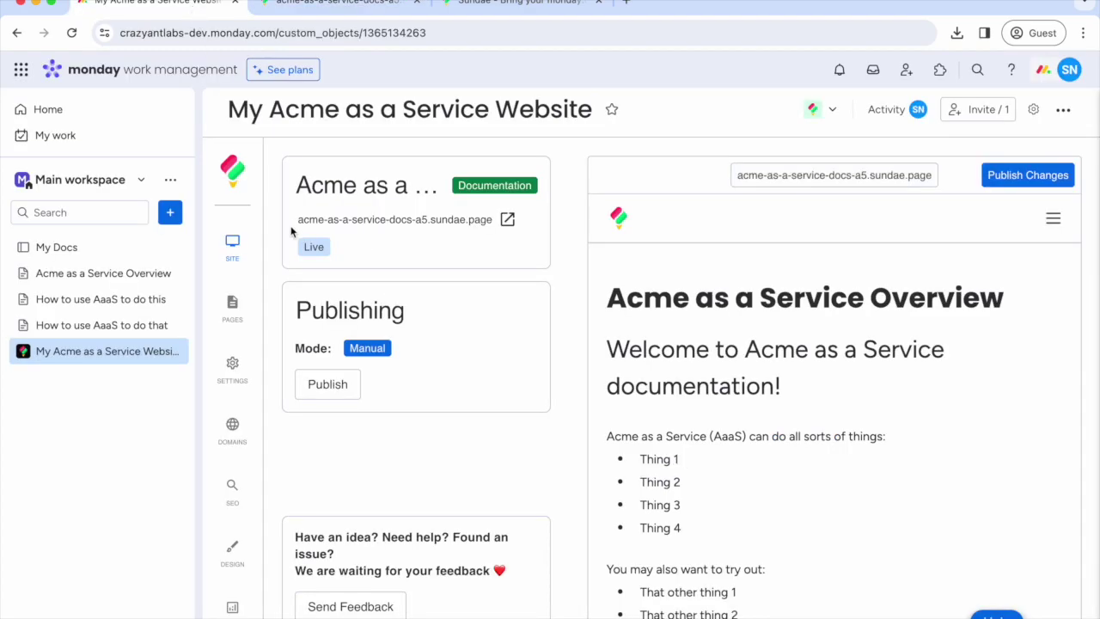
Add a new site page from the 'How to use AaaS to do this' workdoc
{"action": "left_click", "coordinate": [224, 318]}
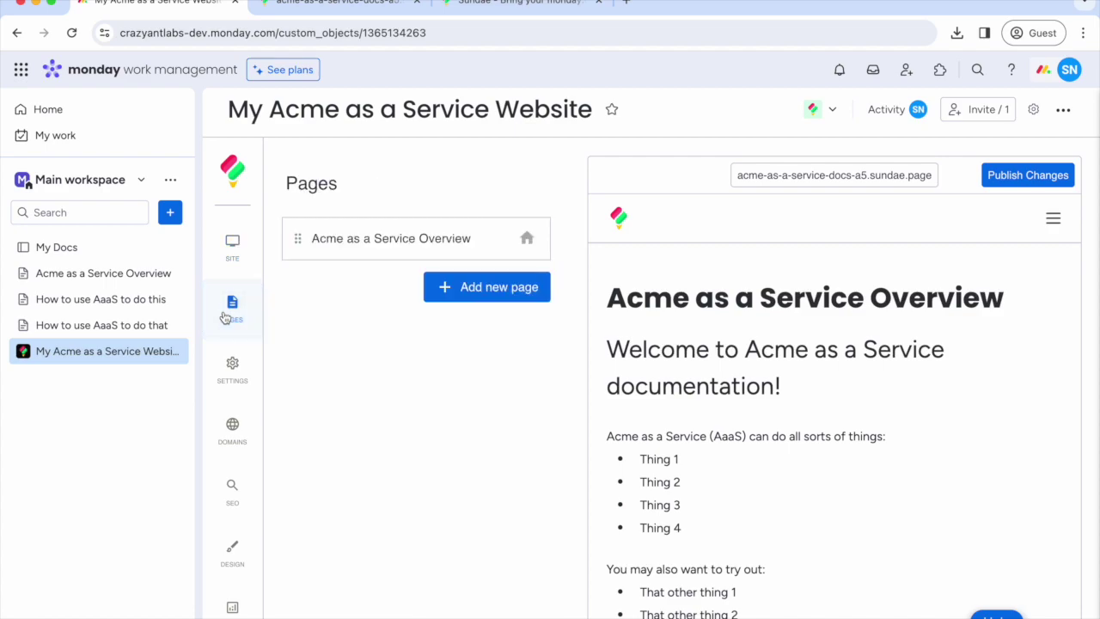
{"action": "left_click", "coordinate": [499, 287]}
{"action": "left_click", "coordinate": [533, 329]}
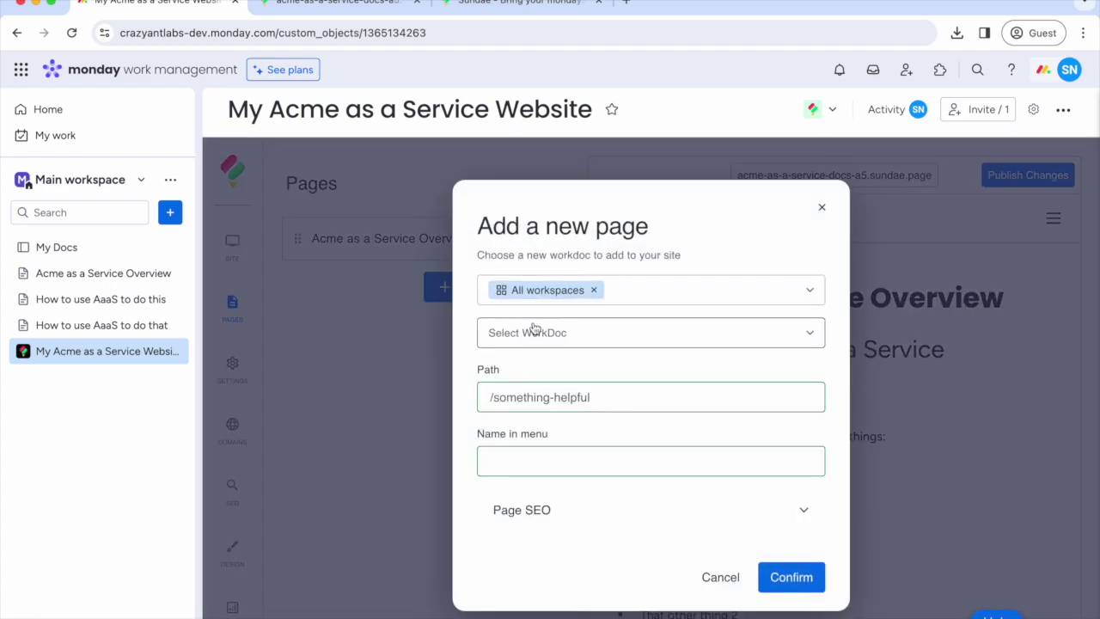
{"action": "left_click", "coordinate": [585, 419]}
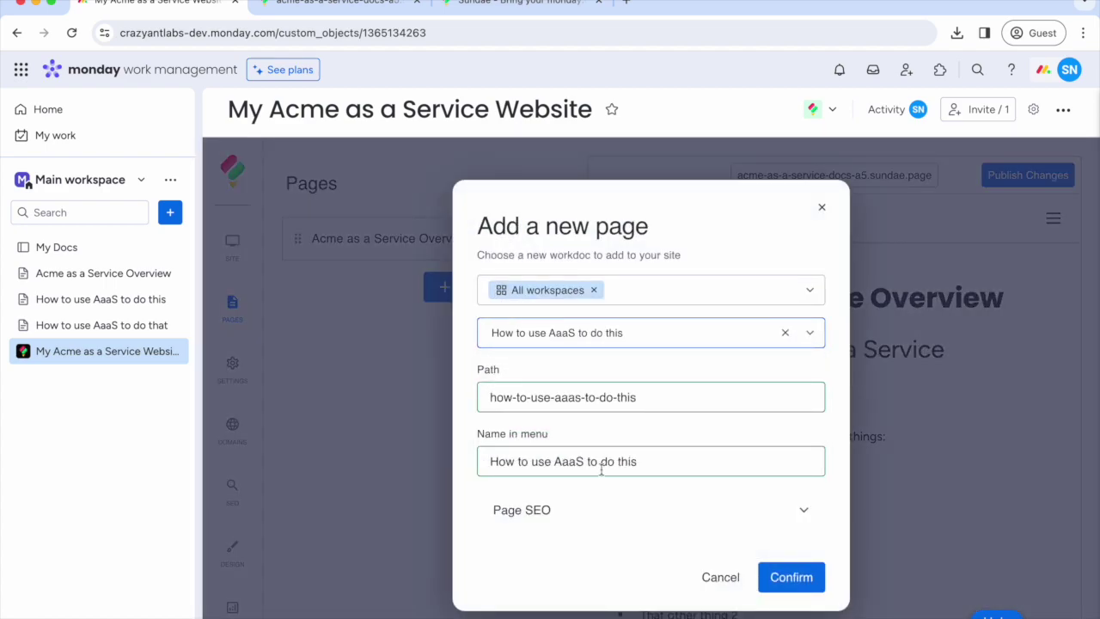
Give the page SEO title 'How to use Acme as a Service to do this' and a description, then confirm
{"action": "left_click", "coordinate": [545, 510]}
{"action": "scroll", "coordinate": [546, 509], "scroll_direction": "down", "scroll_amount": 2}
{"action": "left_click", "coordinate": [545, 508]}
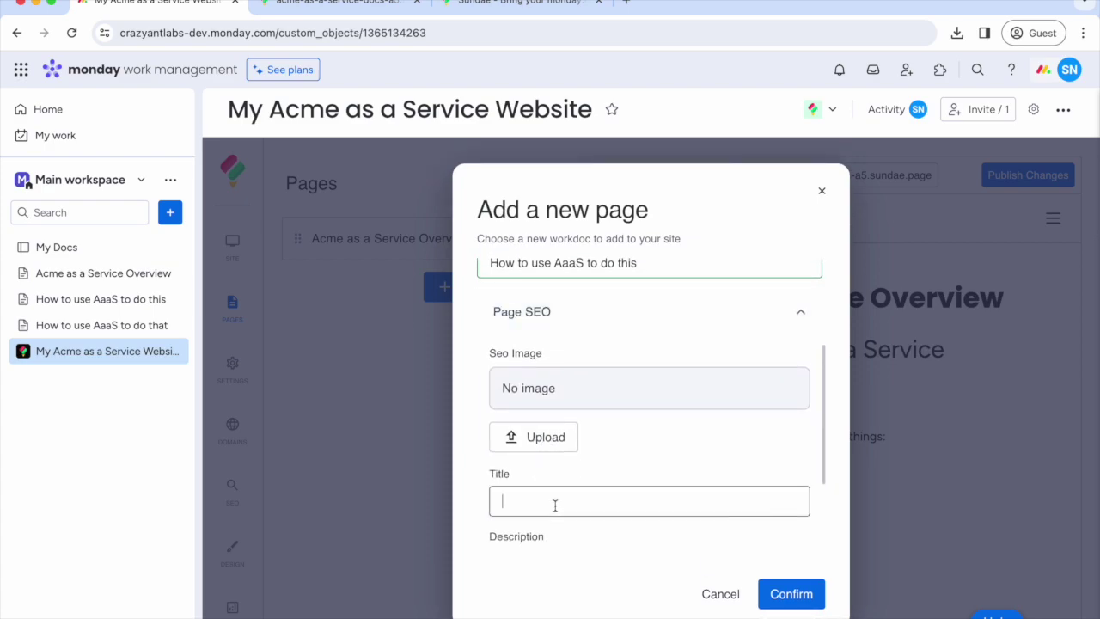
{"action": "type", "text": "How to use Acme as a Service to do this"}
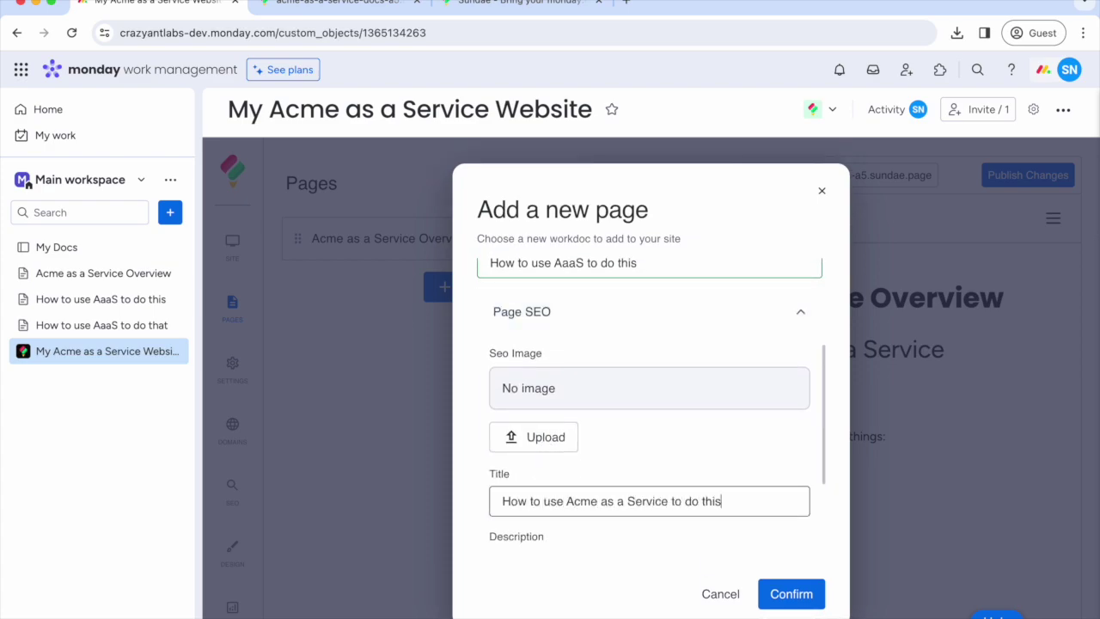
{"action": "scroll", "coordinate": [574, 484], "scroll_direction": "down", "scroll_amount": 2}
{"action": "left_click", "coordinate": [575, 484]}
{"action": "type", "text": "Learn all there is to know about doing this with Acme as a Service"}
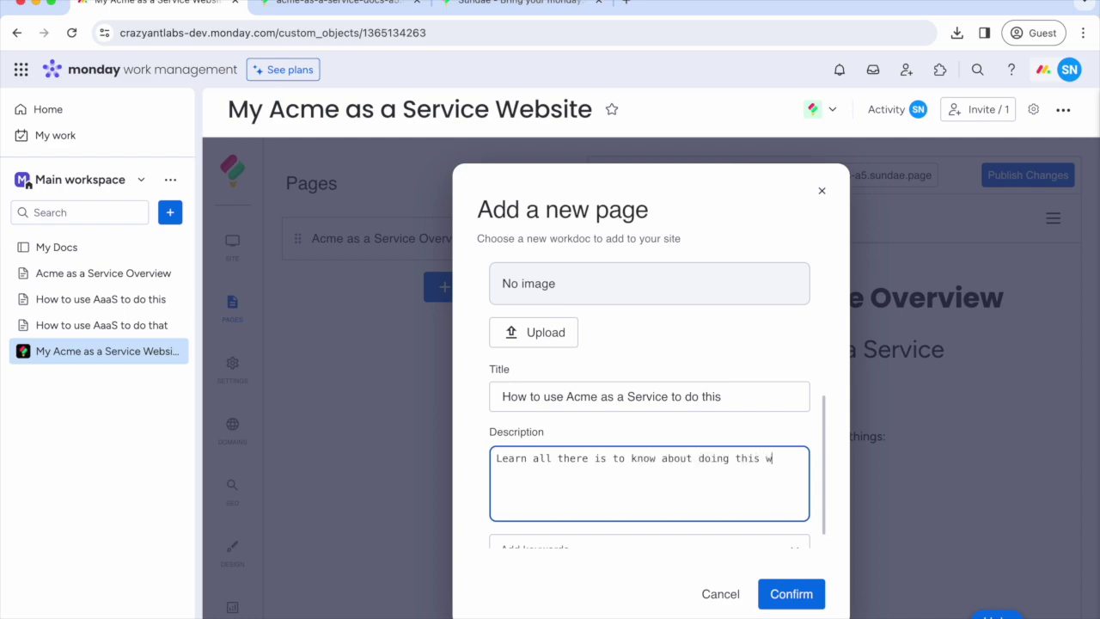
{"action": "scroll", "coordinate": [663, 526], "scroll_direction": "down", "scroll_amount": 1}
{"action": "left_click", "coordinate": [790, 593]}
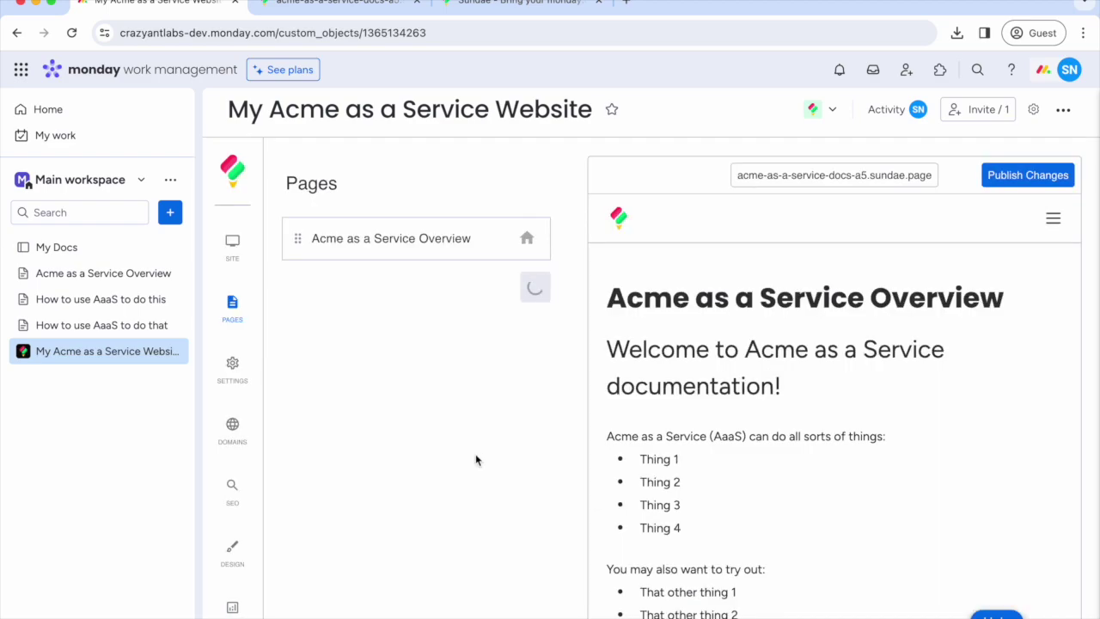
Upload ACME_logo.png as the site logo and ACME_icon.png as the favicon
{"action": "left_click", "coordinate": [247, 376]}
{"action": "left_click", "coordinate": [340, 324]}
{"action": "left_click", "coordinate": [446, 247]}
{"action": "double_click", "coordinate": [446, 248]}
{"action": "left_click", "coordinate": [344, 466]}
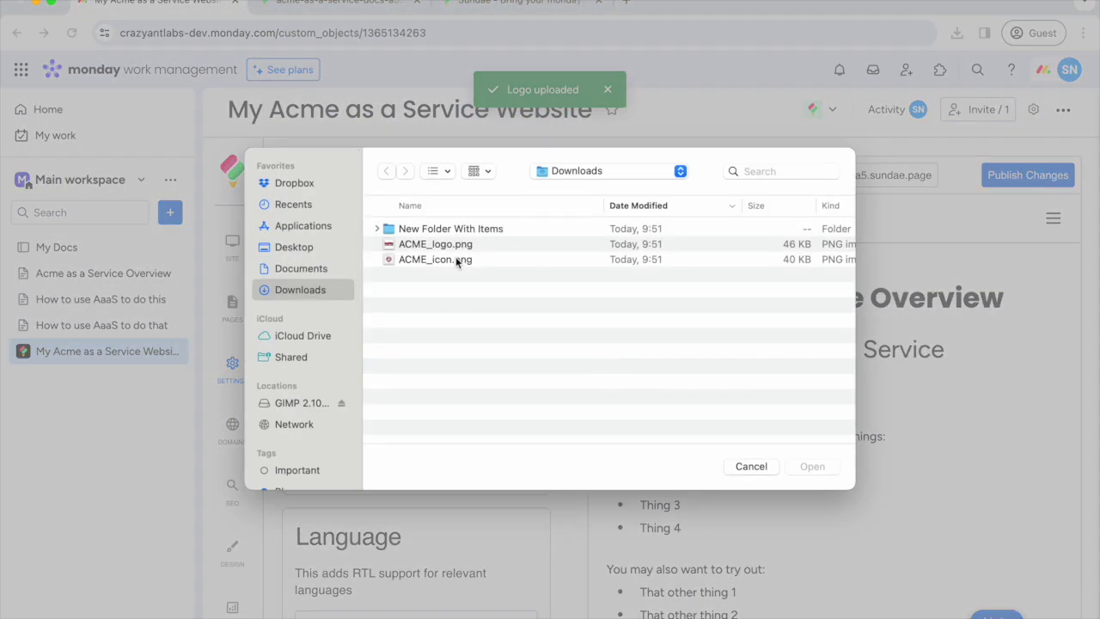
{"action": "double_click", "coordinate": [457, 259]}
{"action": "scroll", "coordinate": [434, 404], "scroll_direction": "down", "scroll_amount": 3}
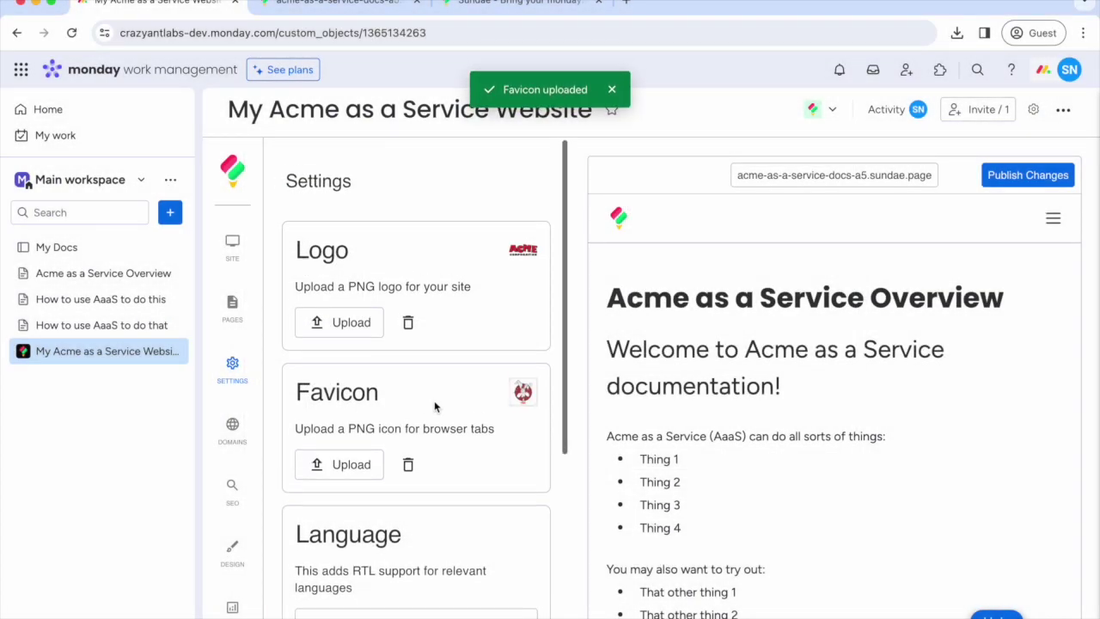
{"action": "scroll", "coordinate": [434, 401], "scroll_direction": "down", "scroll_amount": 2}
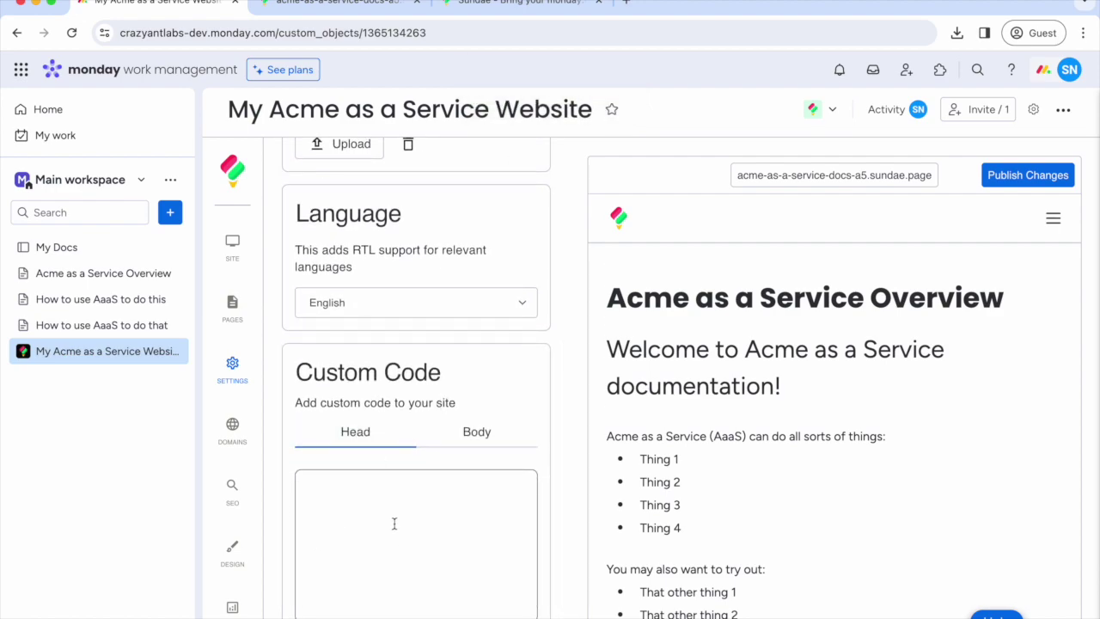
Add the custom domain acme.as.a.service.cool and open its DNS setup guide
{"action": "left_click", "coordinate": [233, 433]}
{"action": "left_click", "coordinate": [400, 172]}
{"action": "type", "text": "acme.as"}
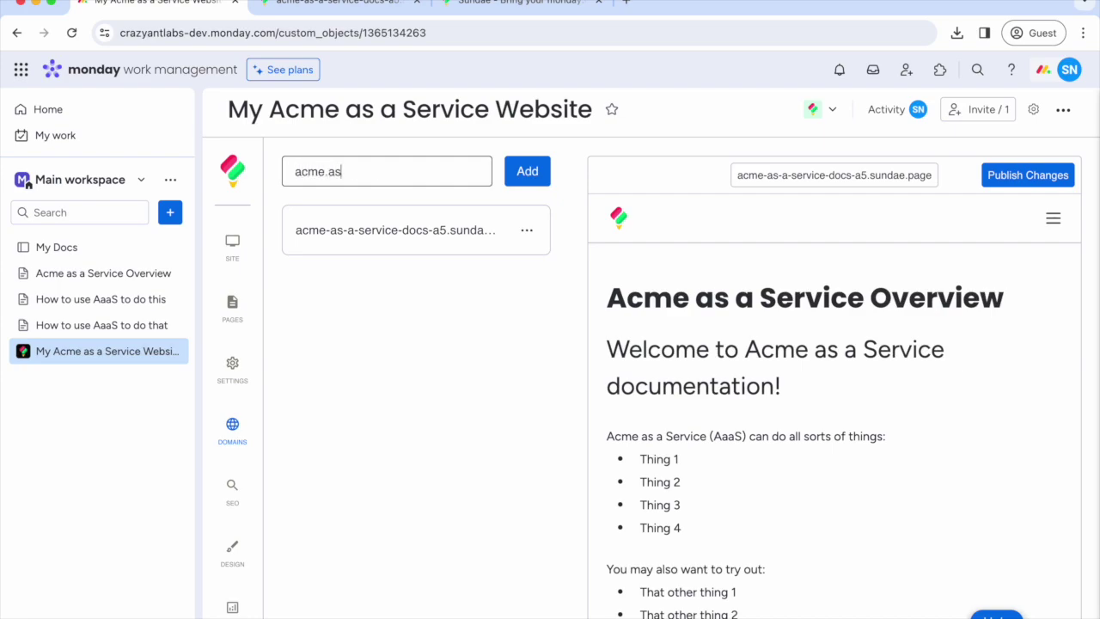
{"action": "type", "text": ".a.service.c"}
{"action": "left_click", "coordinate": [513, 175]}
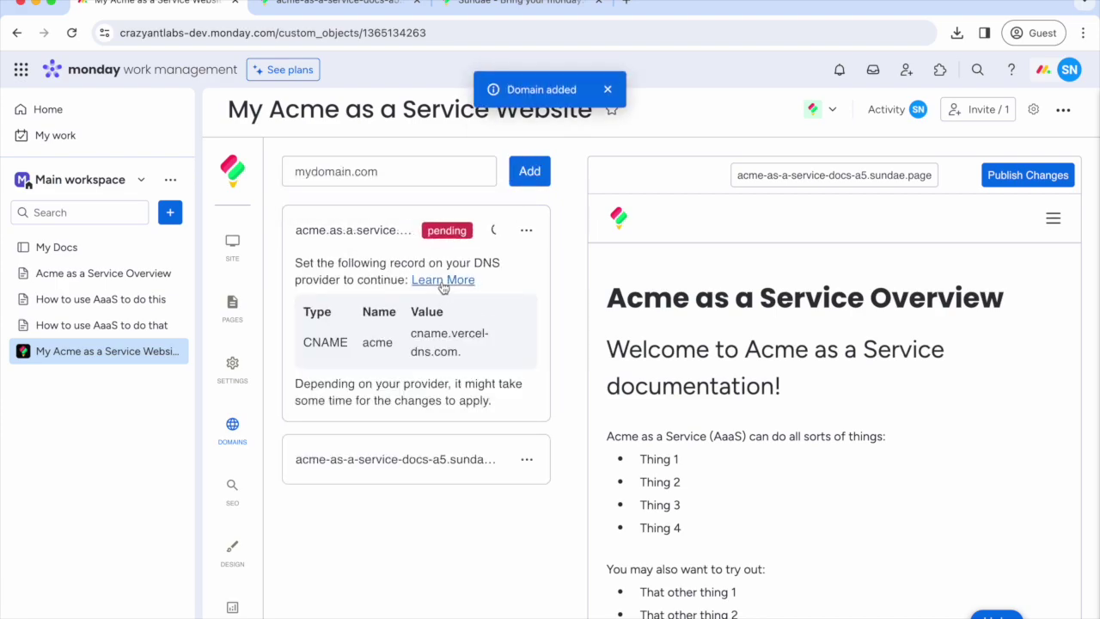
{"action": "left_click", "coordinate": [444, 287]}
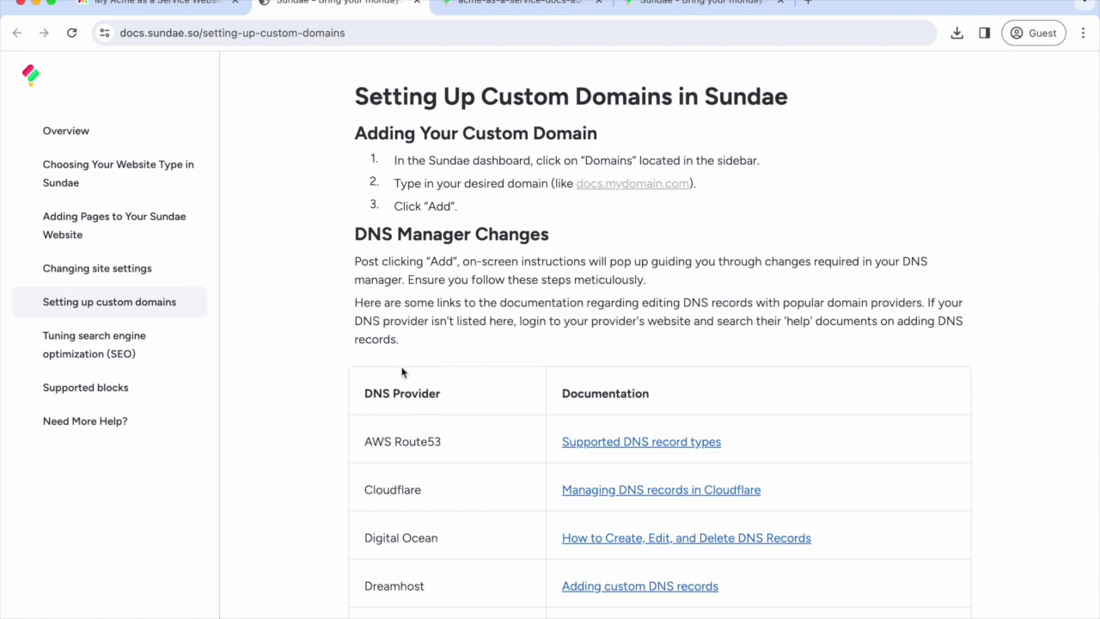
Scroll through the Setting Up Custom Domains guide and go back to the monday.com tab
{"action": "scroll", "coordinate": [401, 371], "scroll_direction": "down", "scroll_amount": 8}
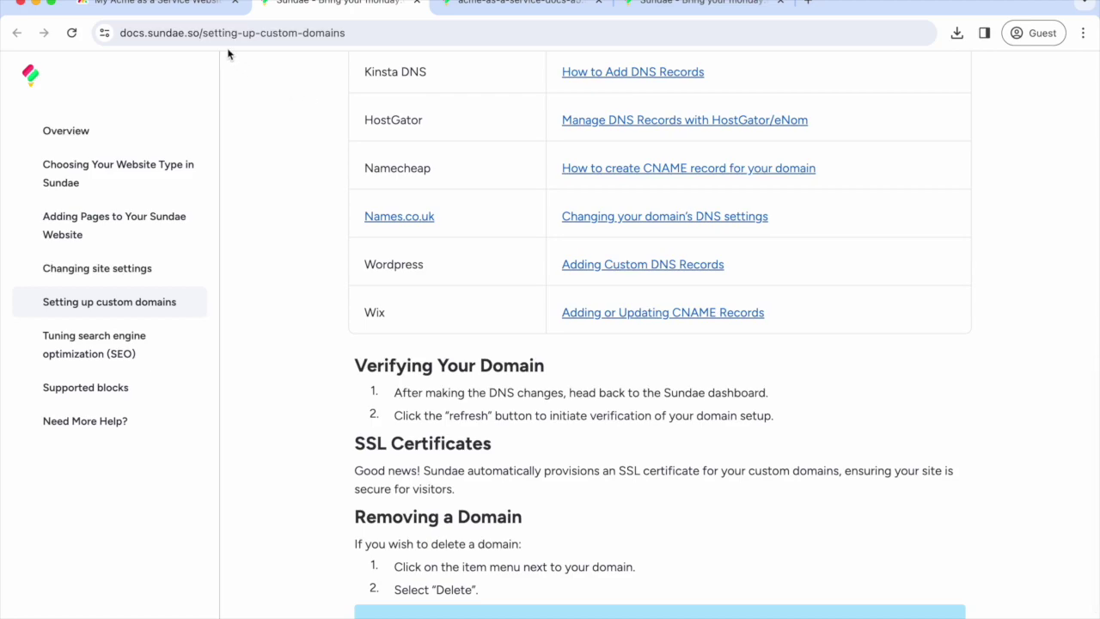
{"action": "left_click", "coordinate": [208, 15]}
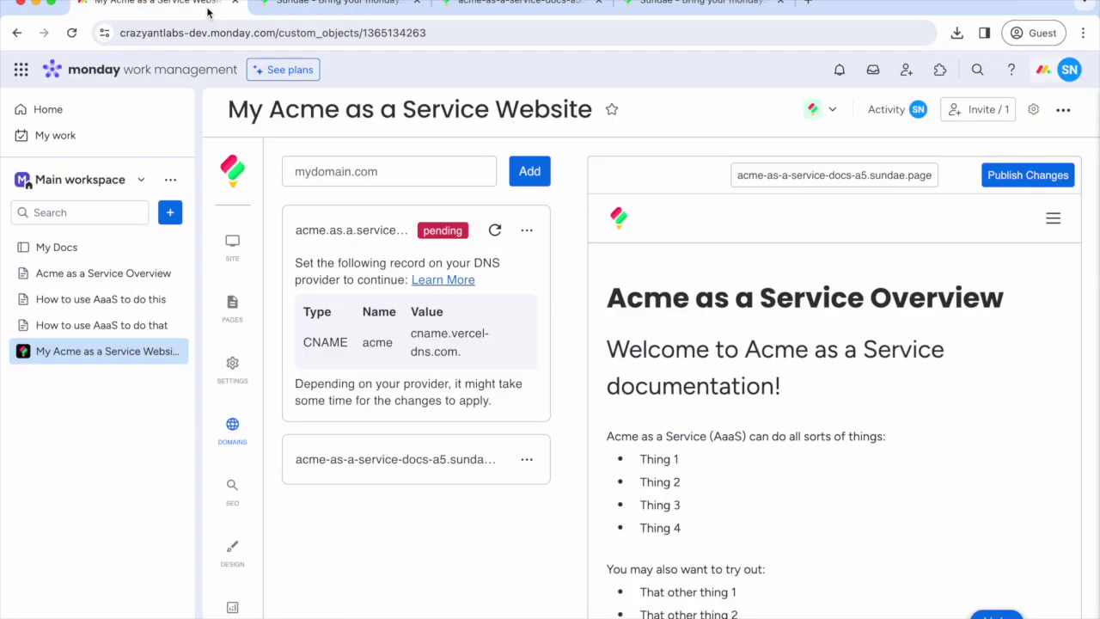
Set site SEO title 'Acme as a Service docs' and description 'All there is to know about Acme as a Service', then publish
{"action": "left_click", "coordinate": [226, 491]}
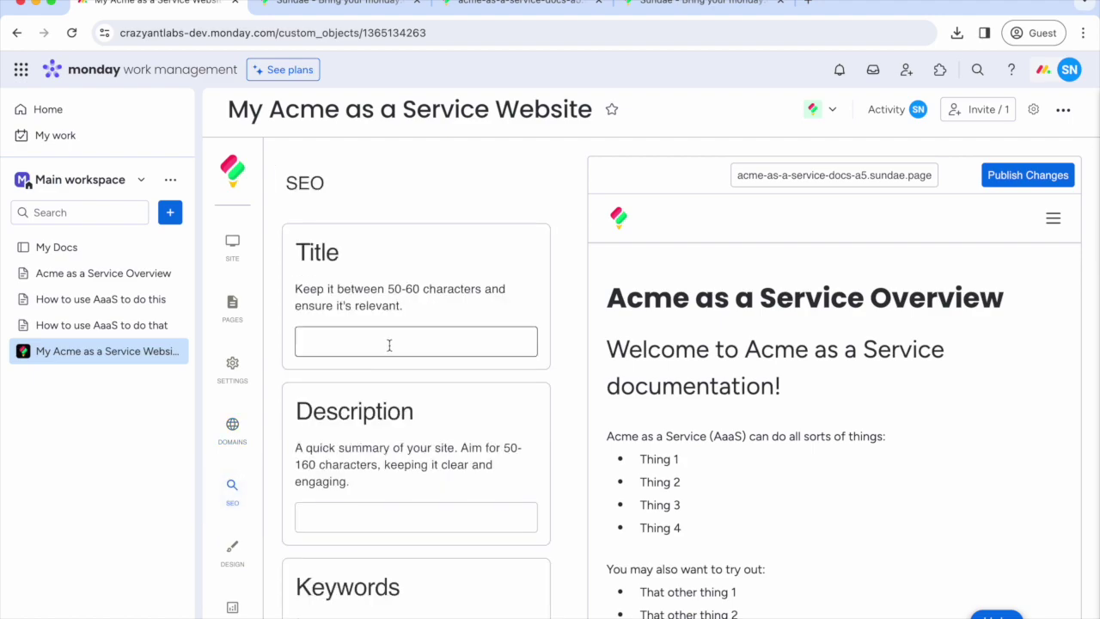
{"action": "type", "text": "Acme as a SErvice docs"}
{"action": "left_click", "coordinate": [416, 517]}
{"action": "type", "text": "Al"}
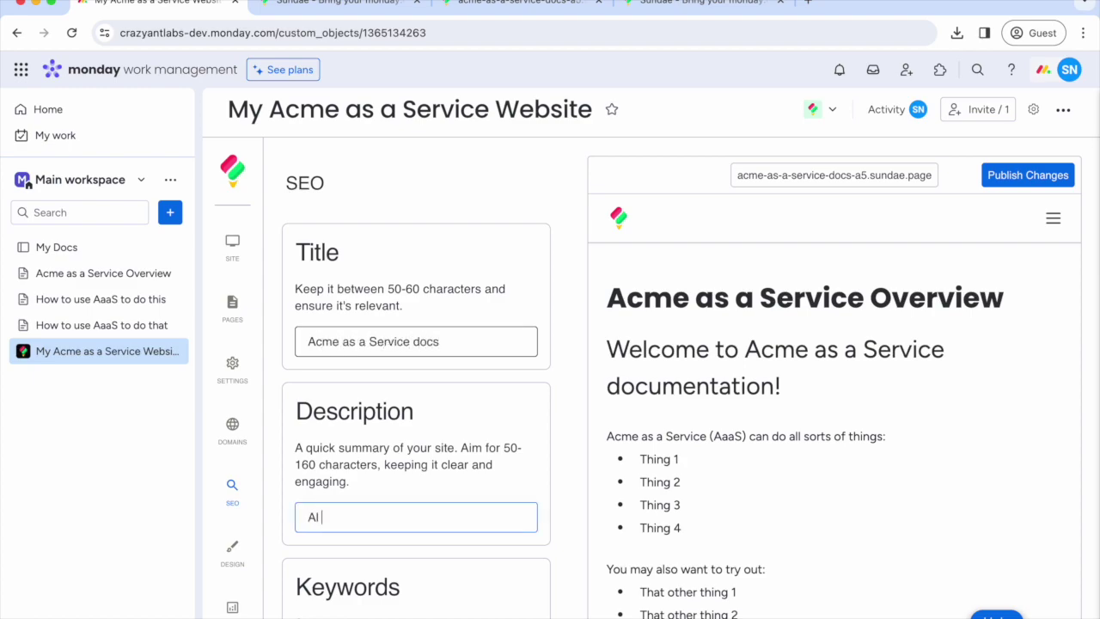
{"action": "type", "text": "l there is to know about Acme as "}
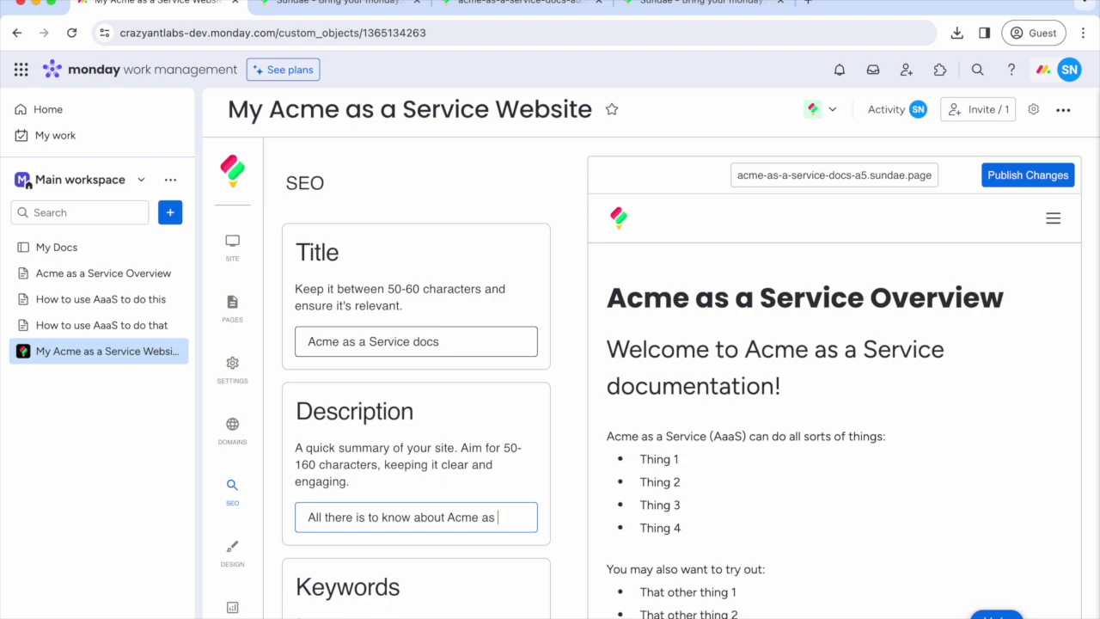
{"action": "type", "text": "a Service"}
{"action": "scroll", "coordinate": [417, 378], "scroll_direction": "down", "scroll_amount": 5}
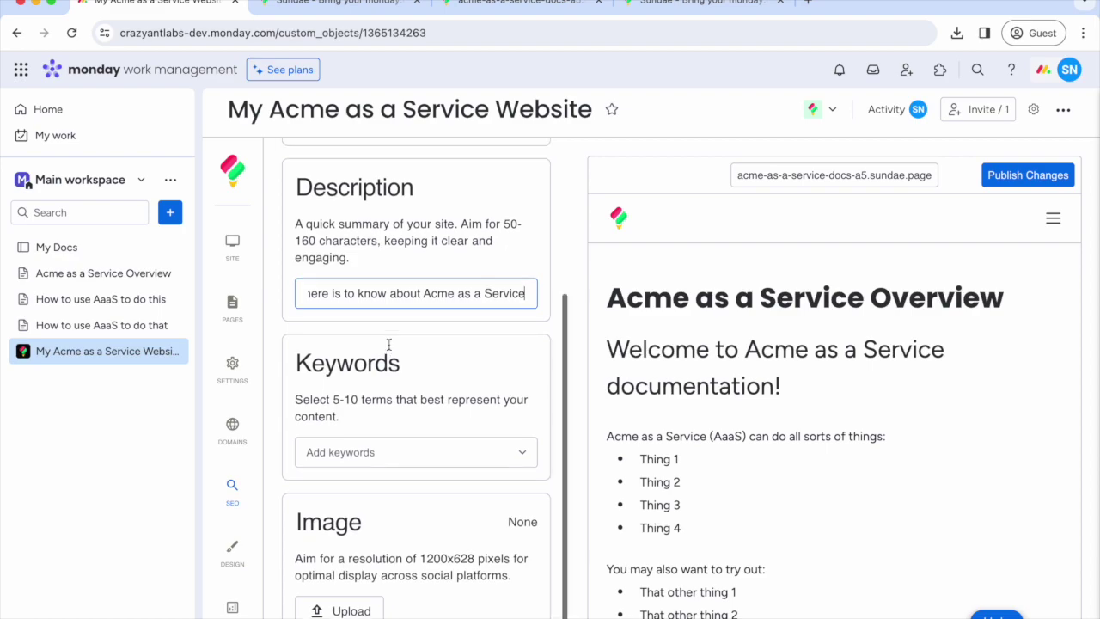
{"action": "scroll", "coordinate": [388, 343], "scroll_direction": "up", "scroll_amount": 3}
{"action": "left_click", "coordinate": [994, 171]}
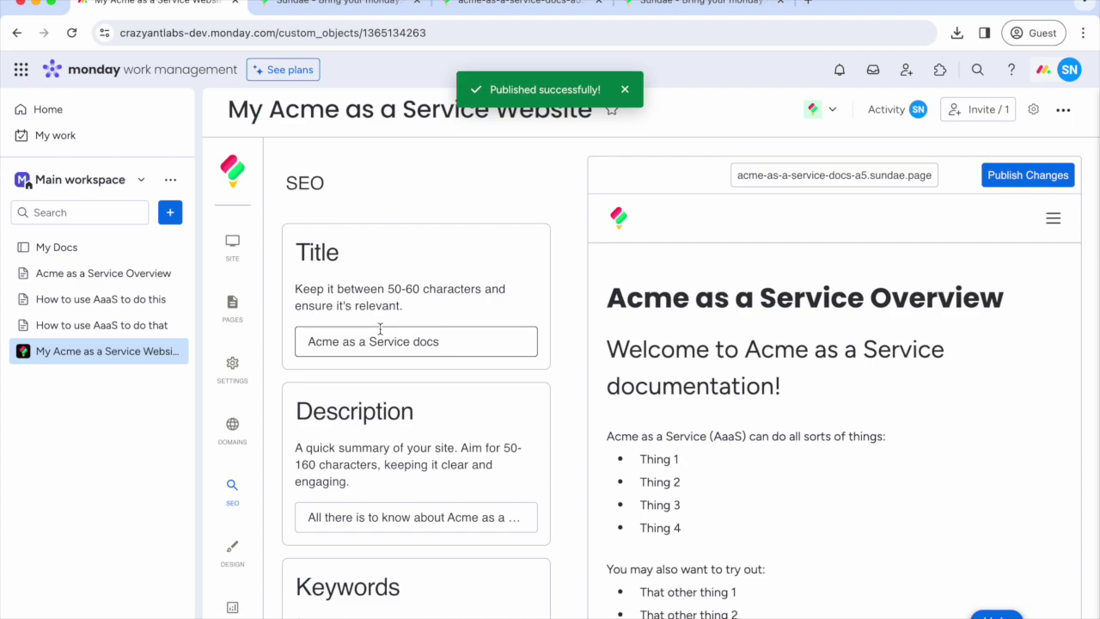
Switch to the acme-as-a-service-docs-a5.sundae.page tab to view the published site
{"action": "left_click", "coordinate": [344, 4]}
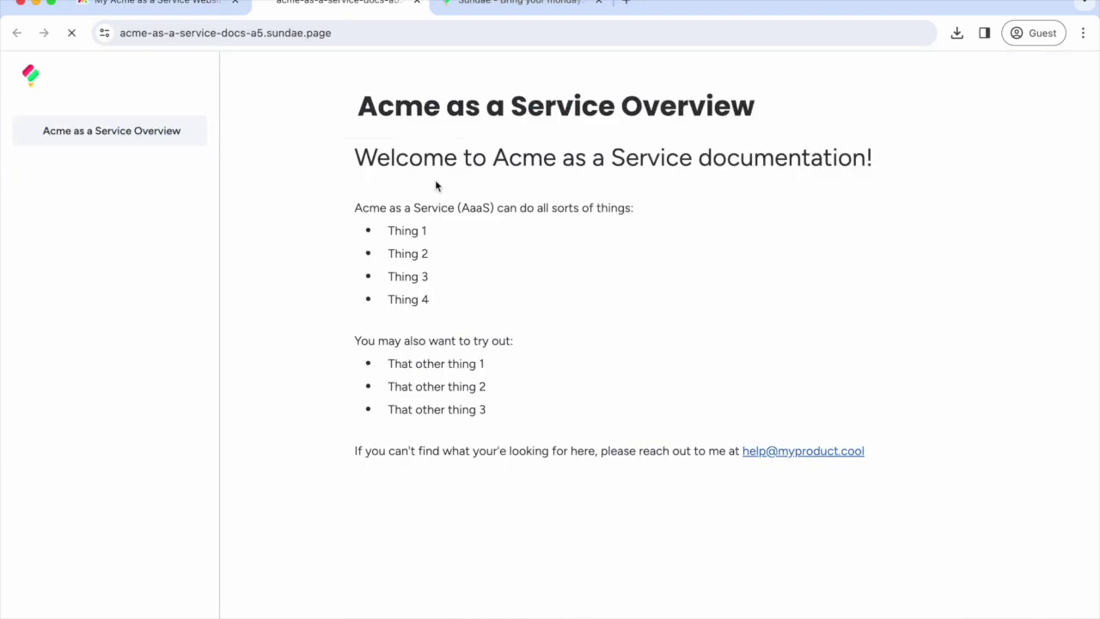